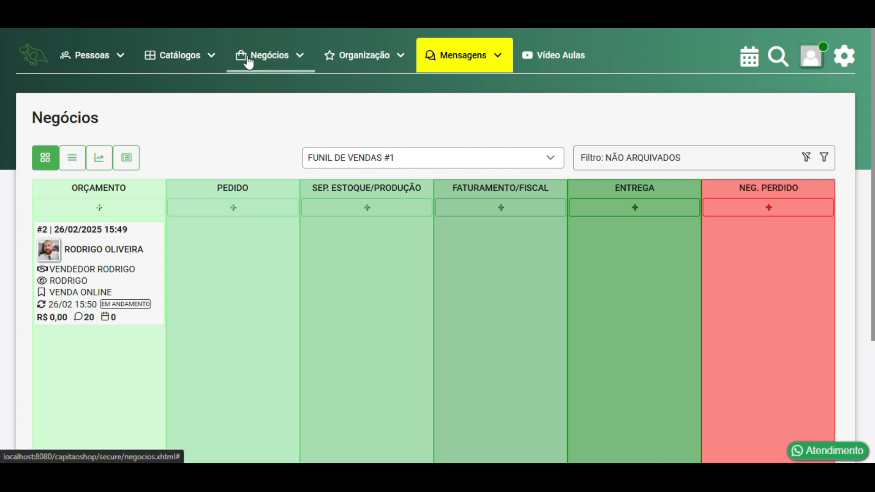
- Create a new pipeline and name it LEADS
click(271, 66)
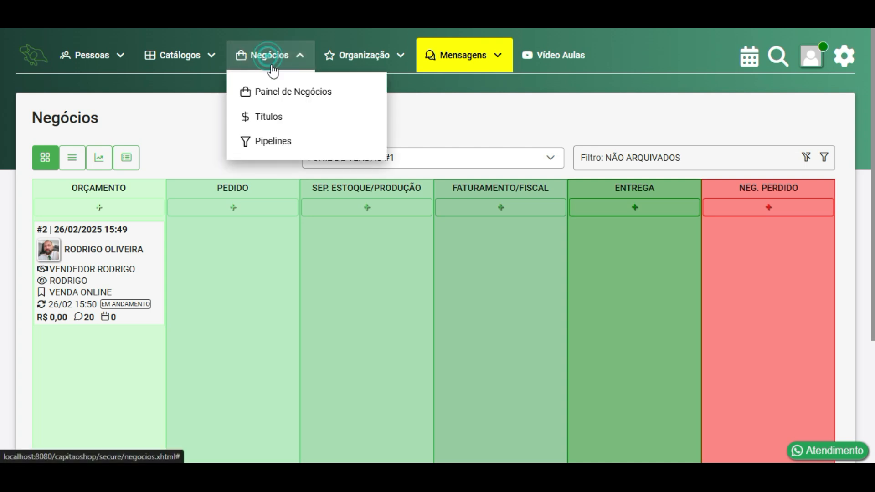
click(275, 141)
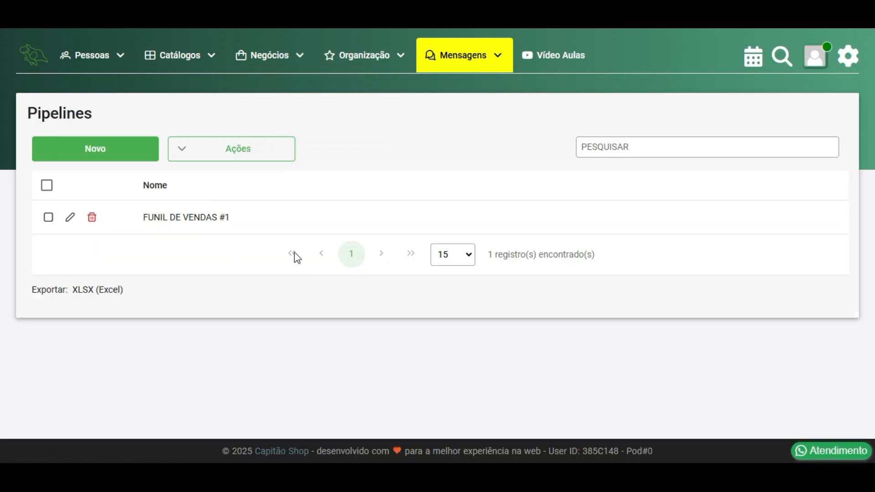
click(93, 155)
click(48, 199)
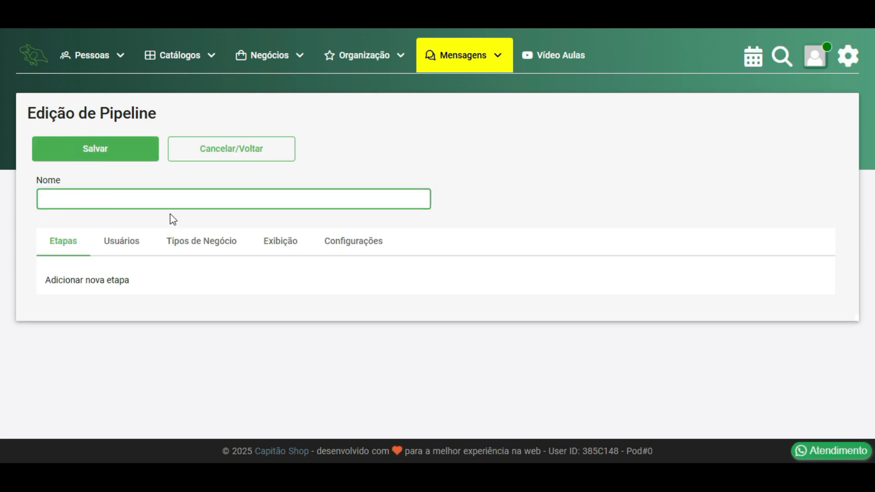
text(LEADS)
click(270, 71)
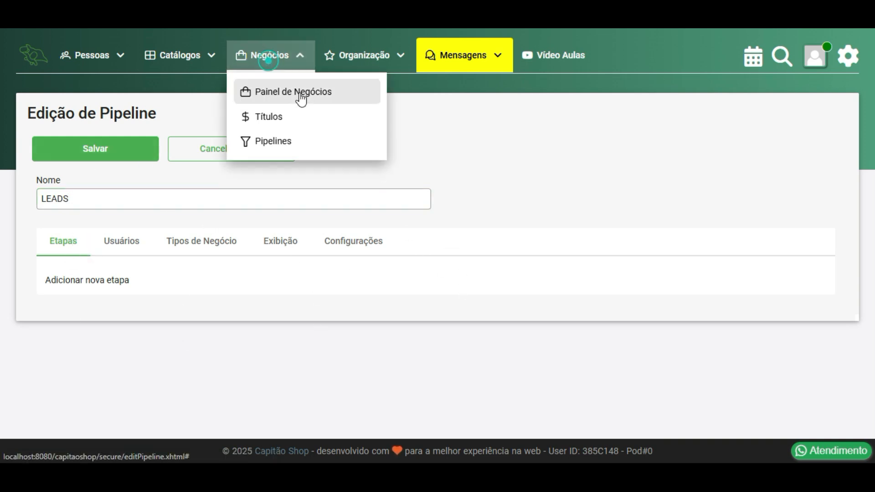
click(305, 91)
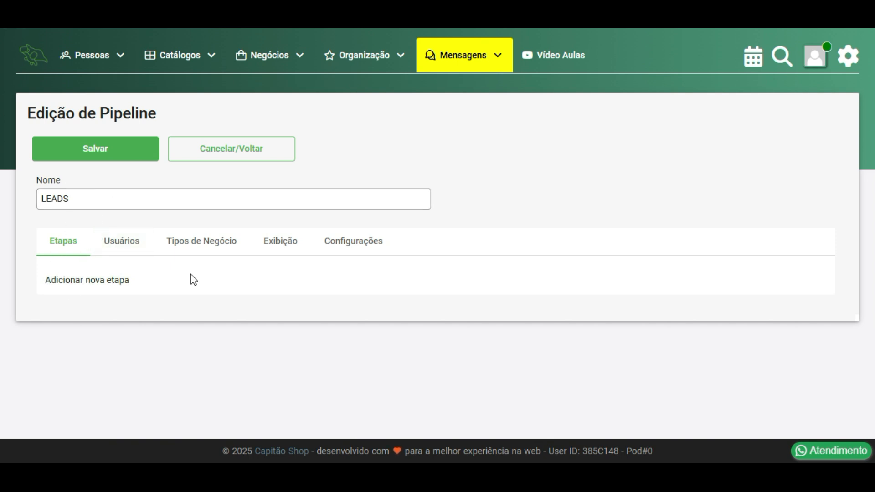
click(94, 205)
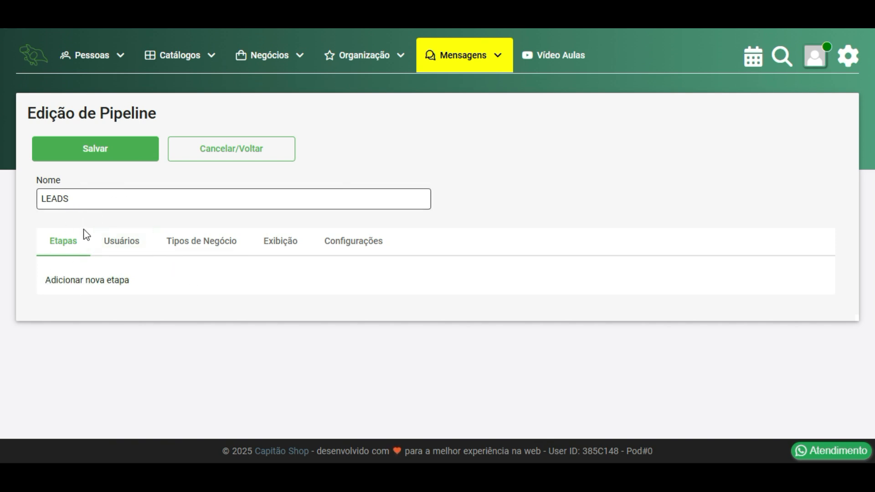
- Add a new stage to the LEADS pipeline and name it PENDENTE
click(105, 282)
scroll(107, 287, down, 3)
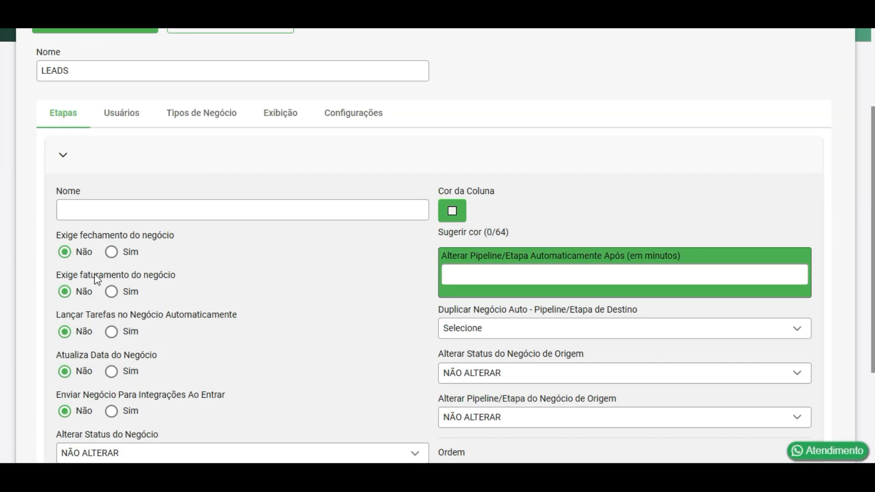
click(87, 208)
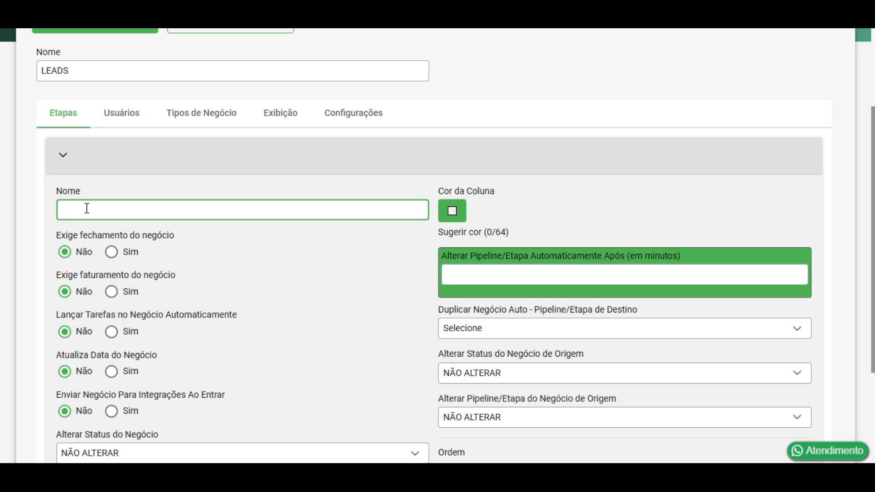
text(PENDENTE)
scroll(75, 239, down, 1)
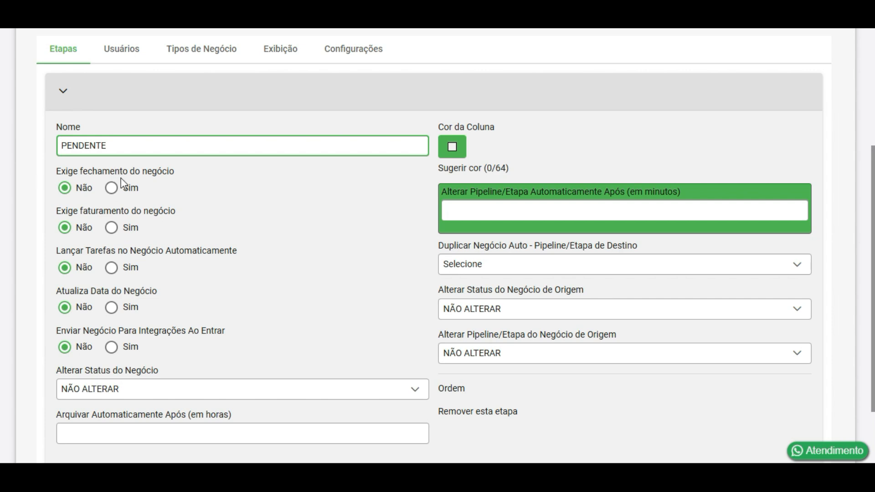
- Set Lançar Tarefas no Negócio Automaticamente to Sim for the PENDENTE stage and add a new task to it
drag(58, 171, 111, 173)
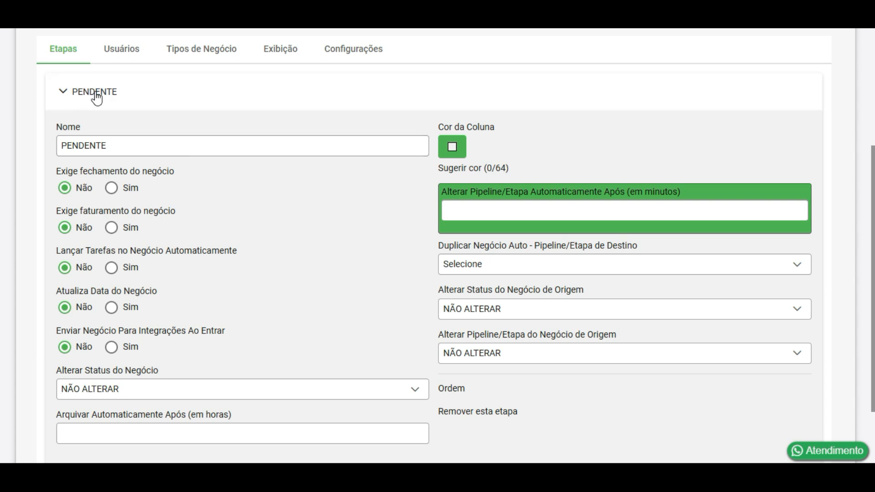
scroll(97, 148, up, 3)
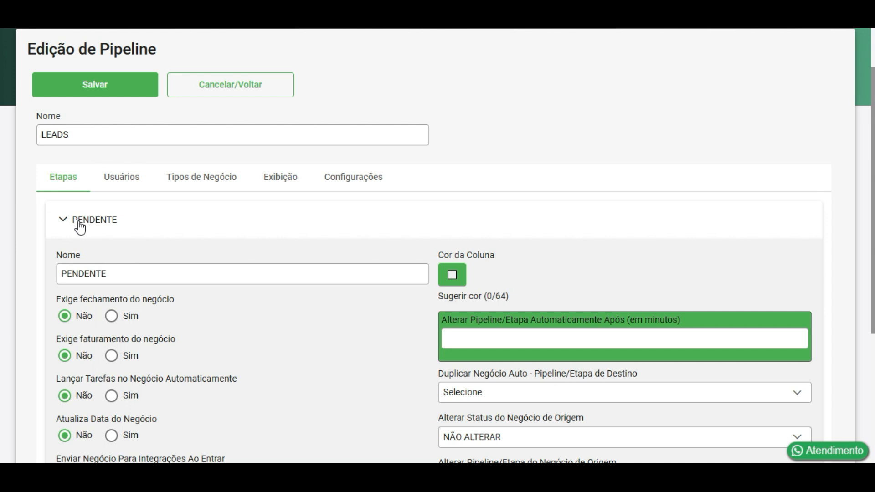
scroll(105, 237, down, 2)
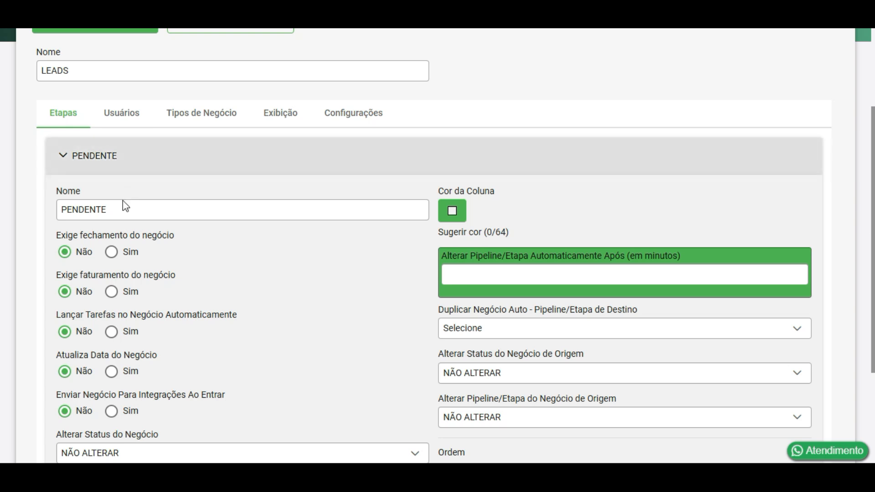
scroll(107, 309, down, 2)
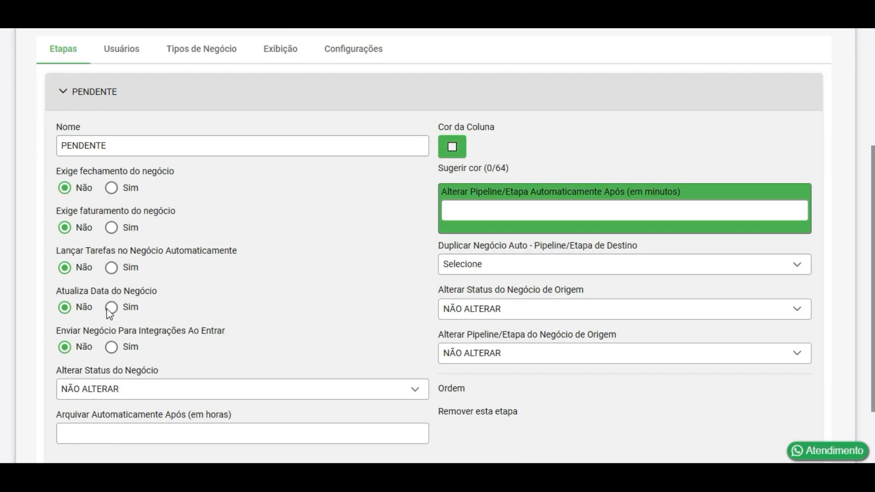
click(113, 269)
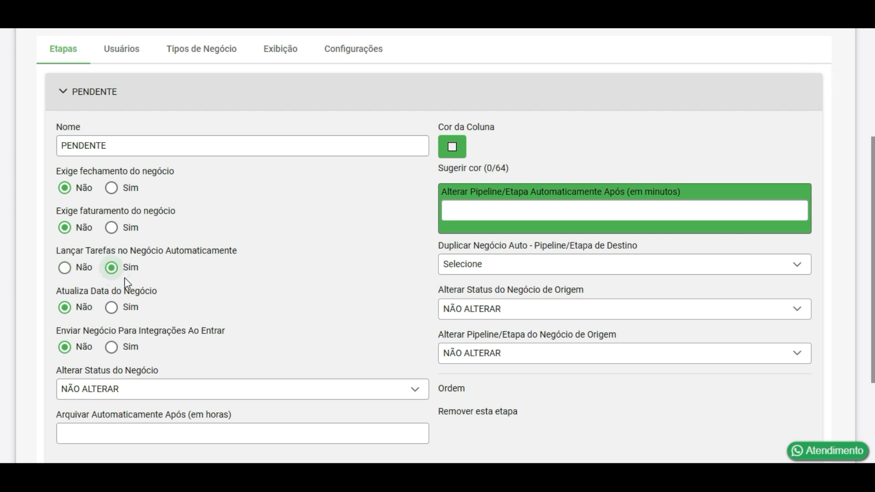
scroll(128, 281, down, 1)
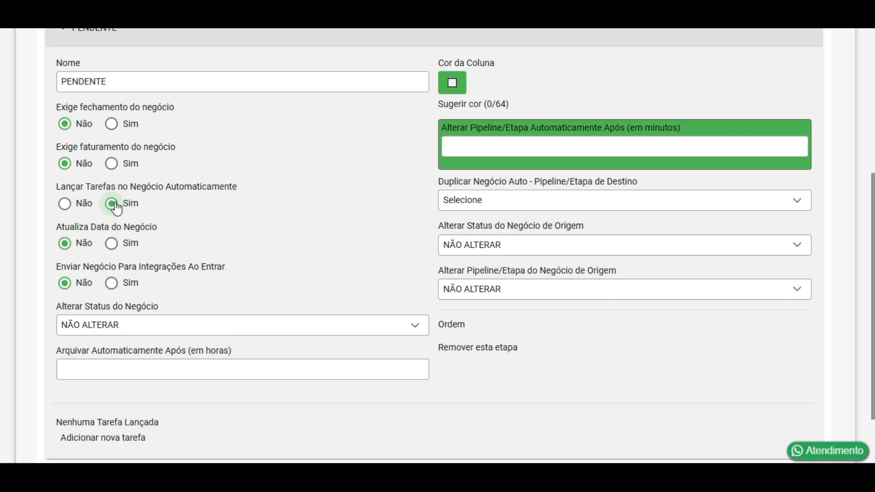
scroll(119, 373, down, 1)
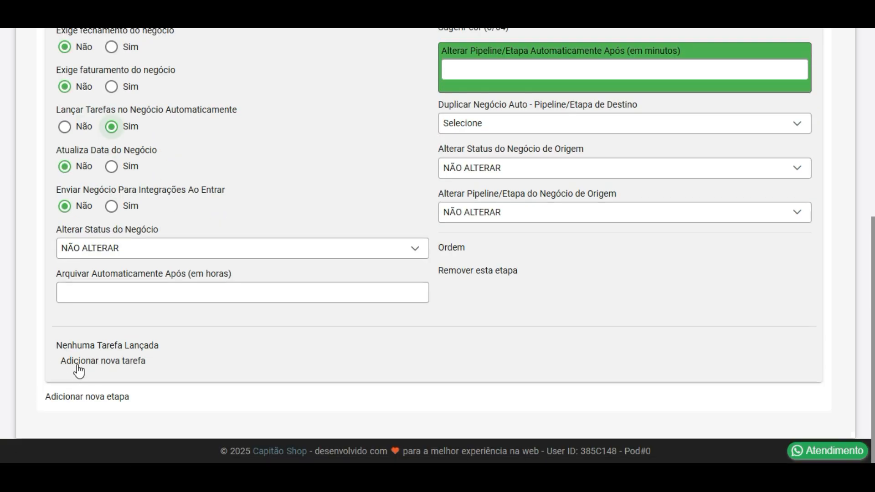
click(99, 364)
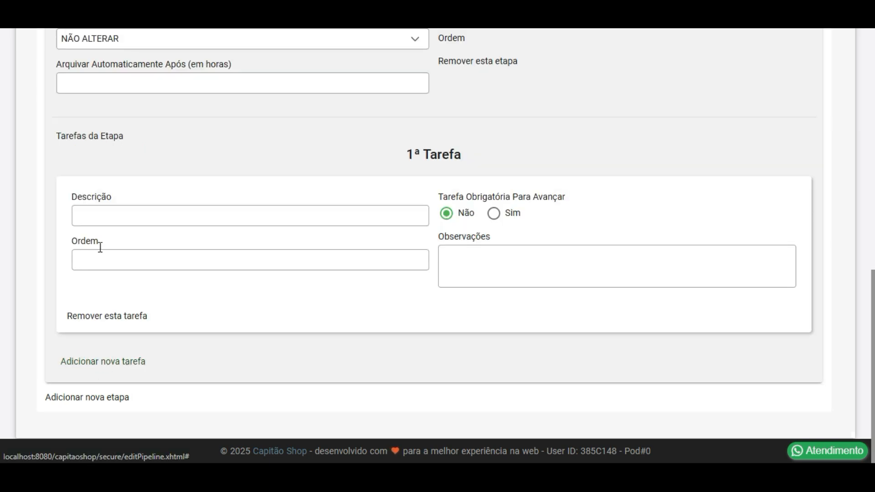
- Describe the stage's first task as COLETAR EMAIL DO LEAD, make it mandatory for advancing, and set its order to 1
click(102, 213)
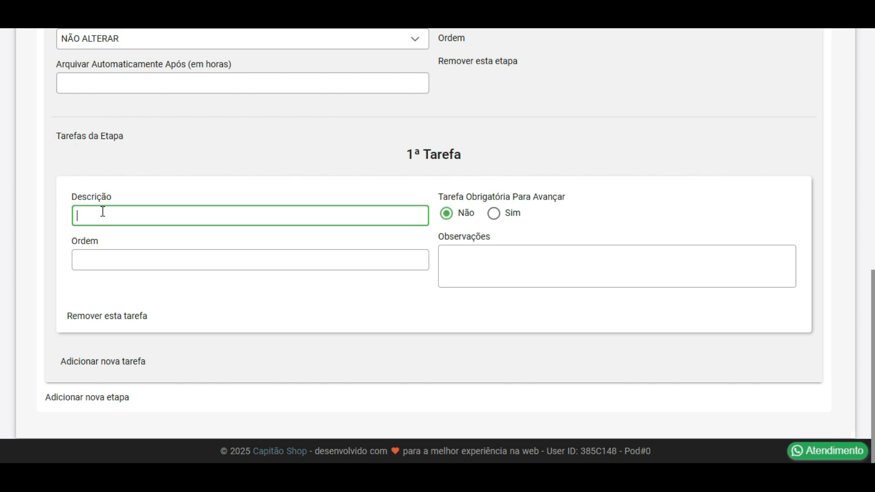
text(COLETAR EMAIL DO LEAD)
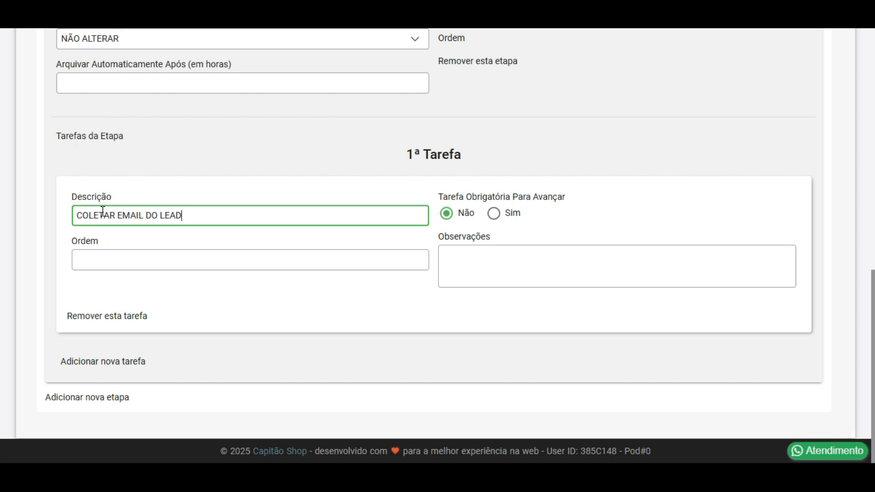
click(88, 257)
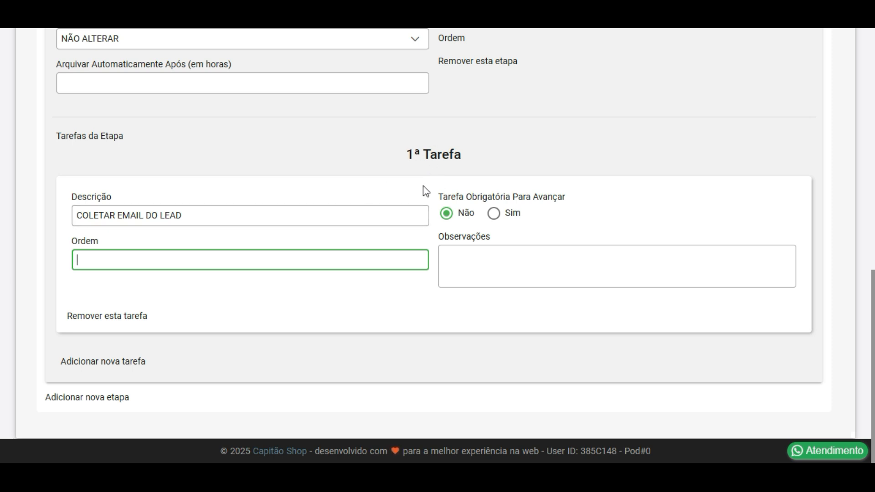
drag(441, 200, 568, 204)
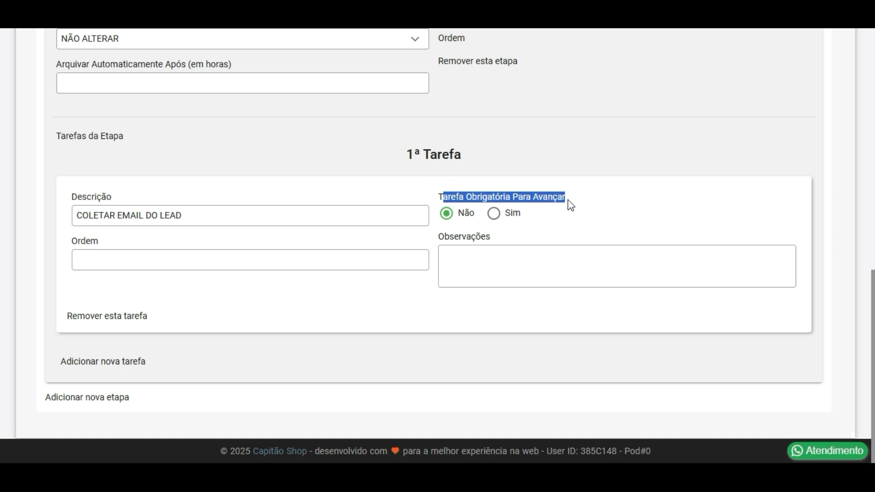
click(566, 199)
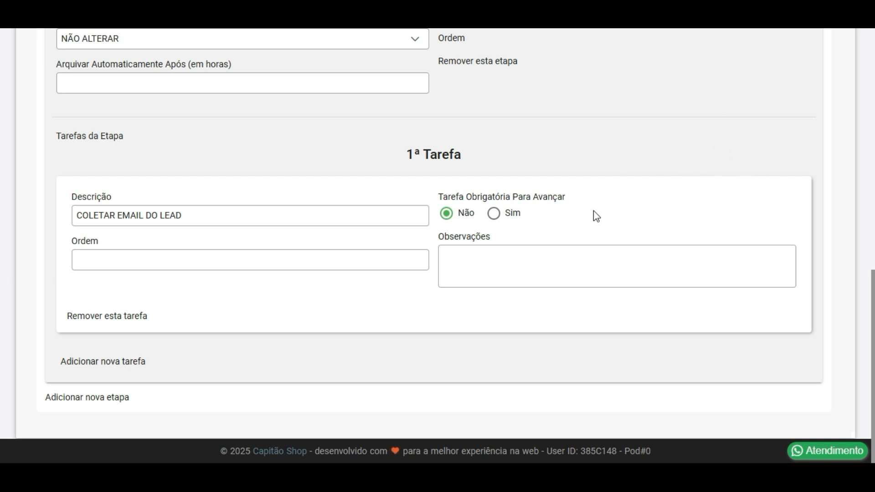
click(494, 216)
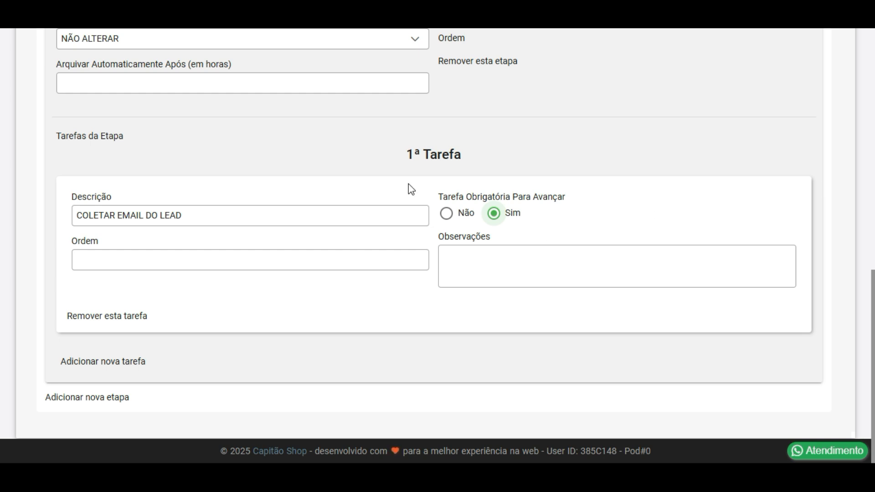
click(137, 258)
text(1)
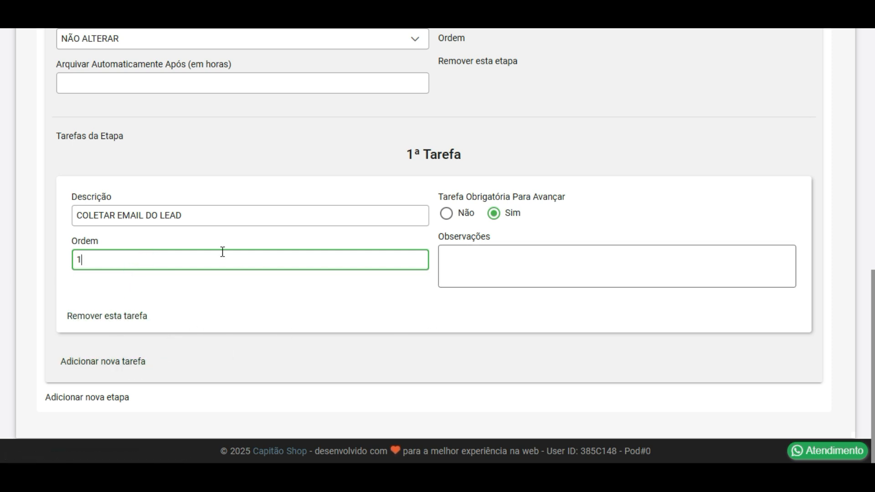
- Remove the task from the PENDENTE stage and set Lançar Tarefas no Negócio Automaticamente to Não
click(124, 317)
click(511, 274)
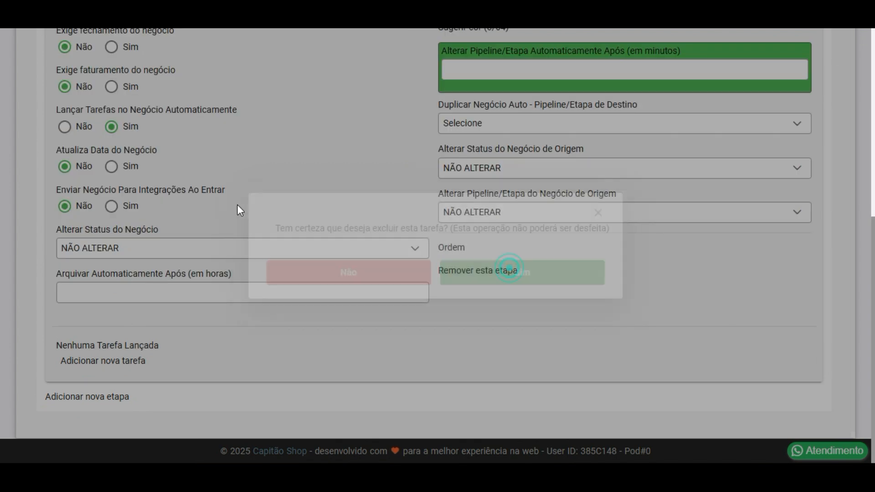
scroll(69, 192, up, 2)
click(65, 191)
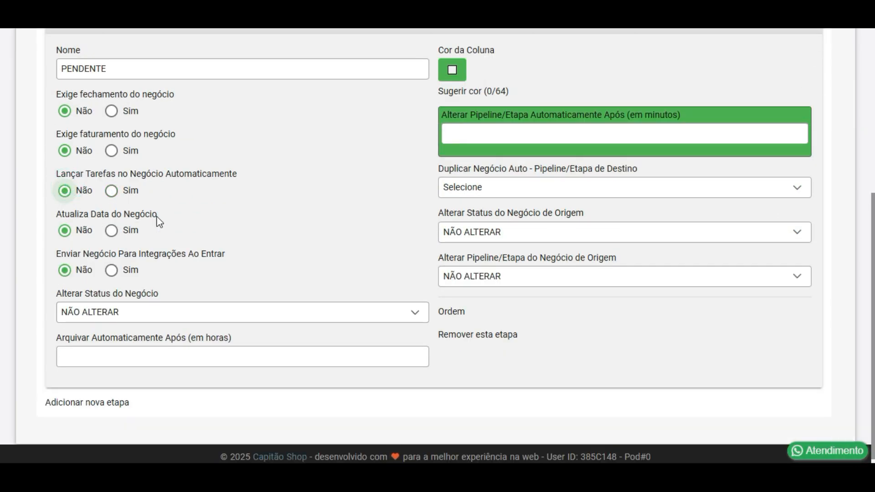
- Review the PENDENTE stage's settings and the options available under Alterar Status do Negócio
click(103, 219)
scroll(149, 202, up, 3)
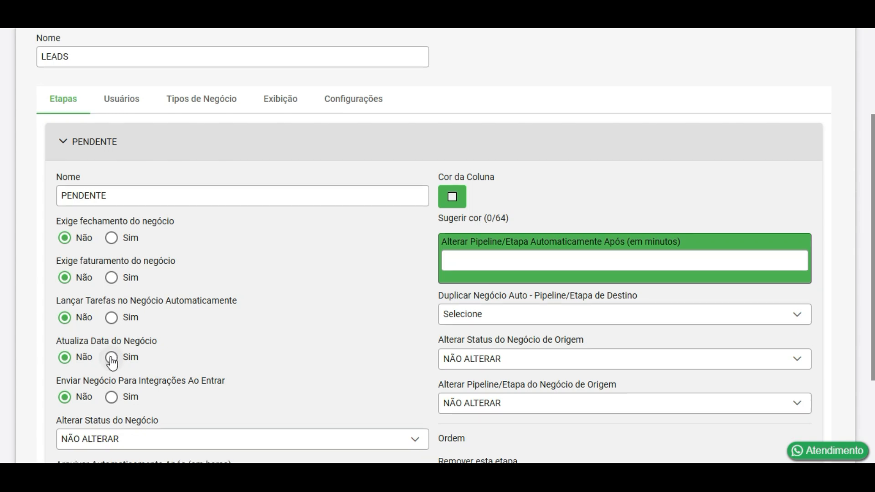
scroll(118, 364, down, 2)
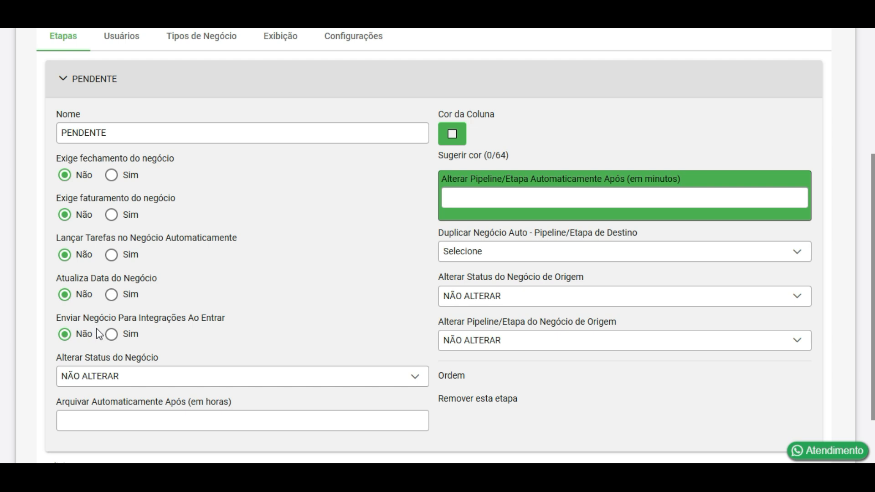
scroll(96, 328, up, 3)
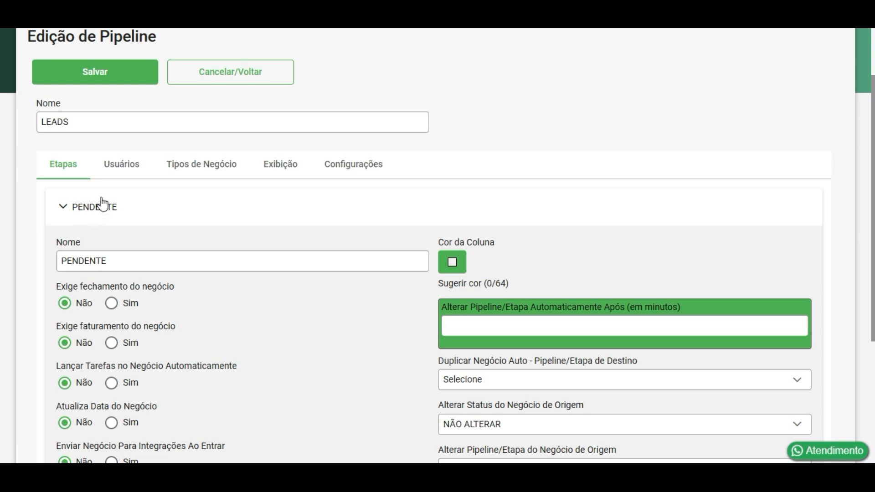
scroll(164, 251, down, 1)
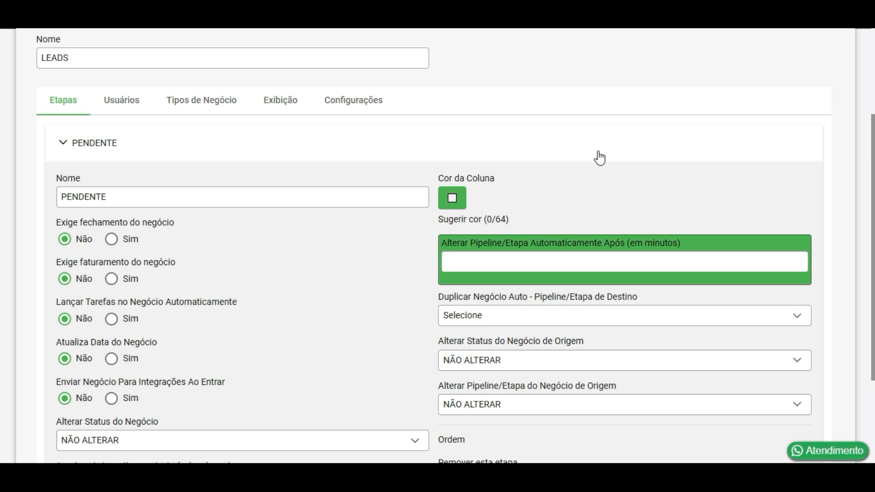
scroll(599, 158, down, 1)
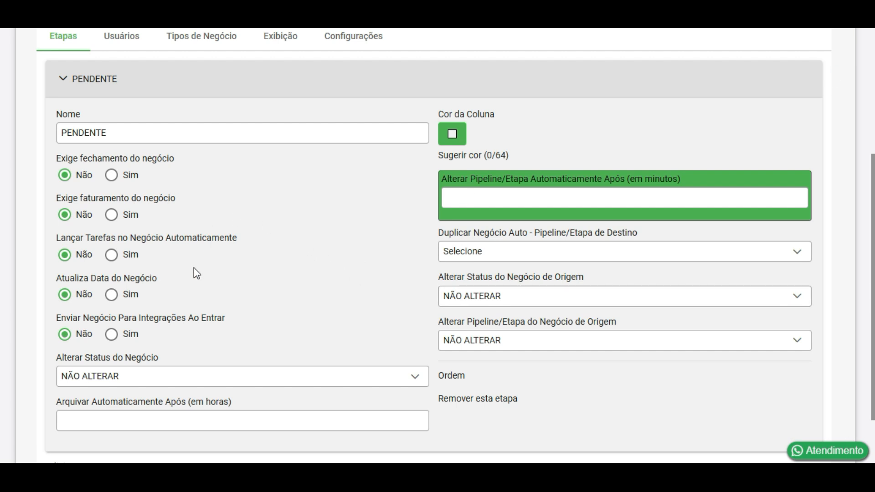
scroll(214, 221, down, 2)
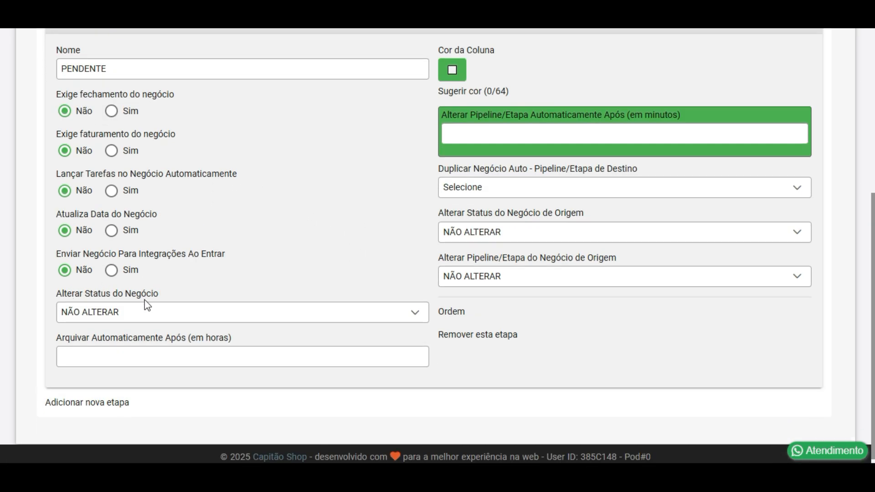
click(116, 315)
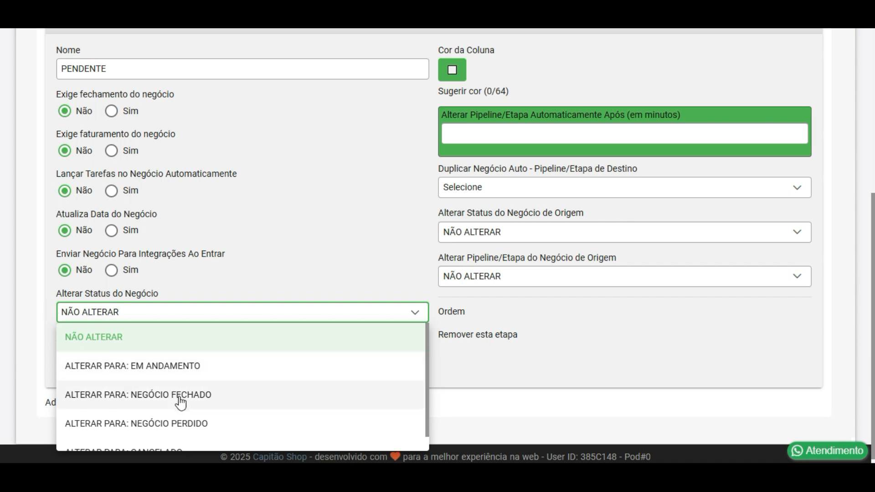
click(47, 327)
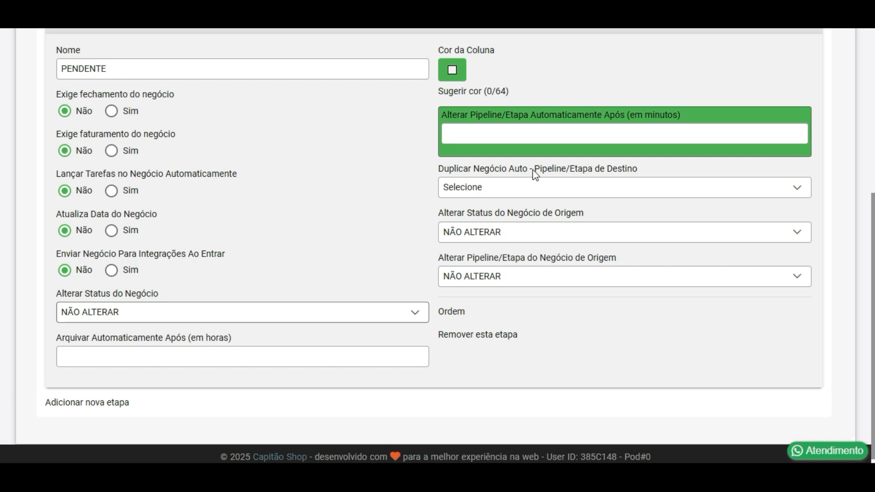
click(150, 309)
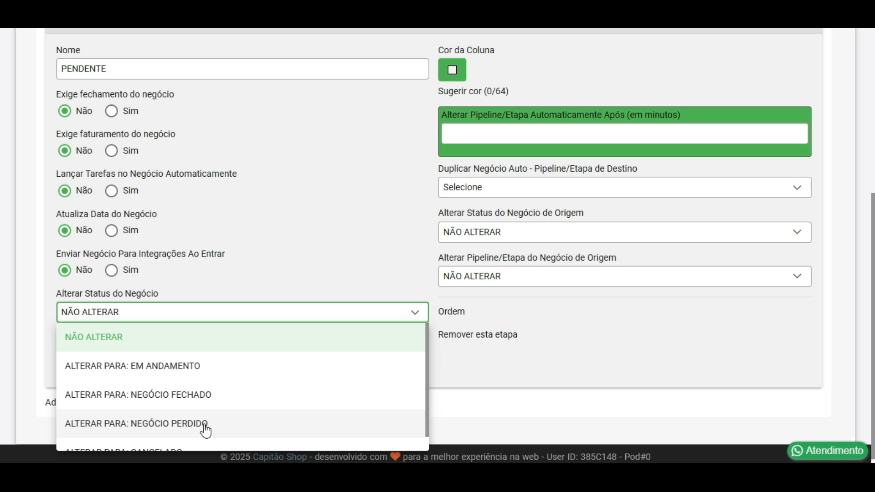
click(40, 329)
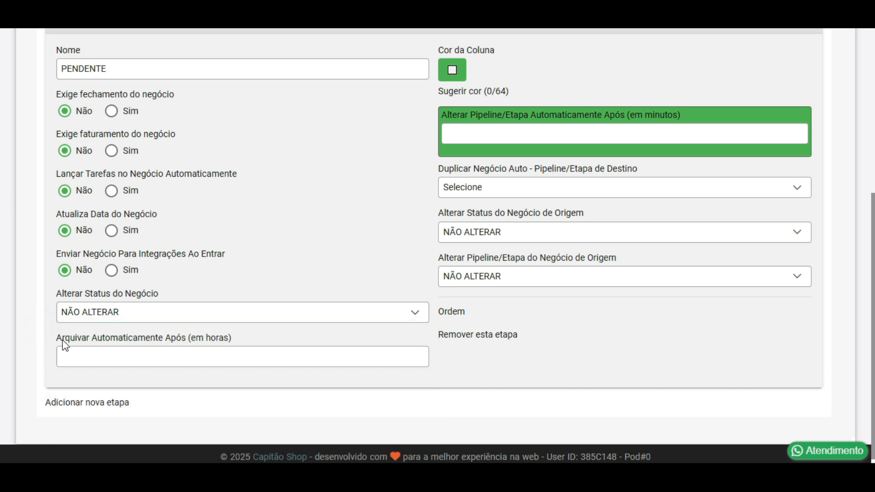
click(213, 358)
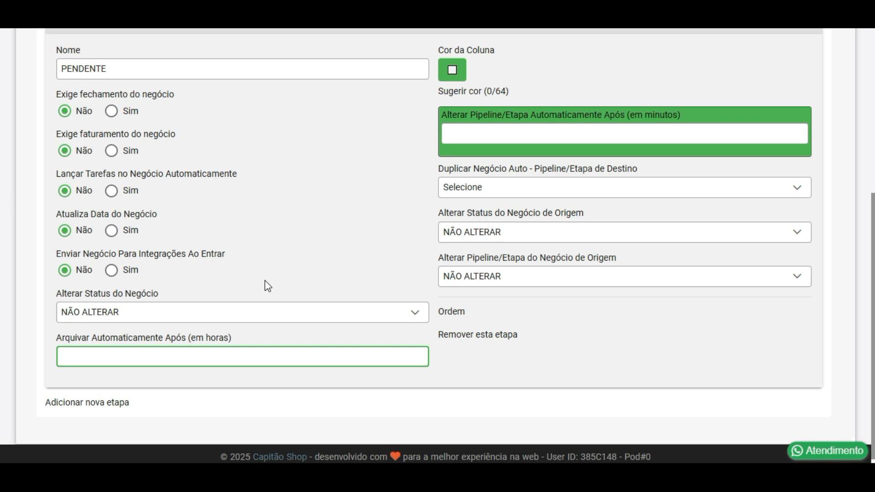
text(36)
key(BackSpace)
key(BackSpace)
- Set the PENDENTE stage's column colour to a light pink-purple
scroll(344, 307, up, 4)
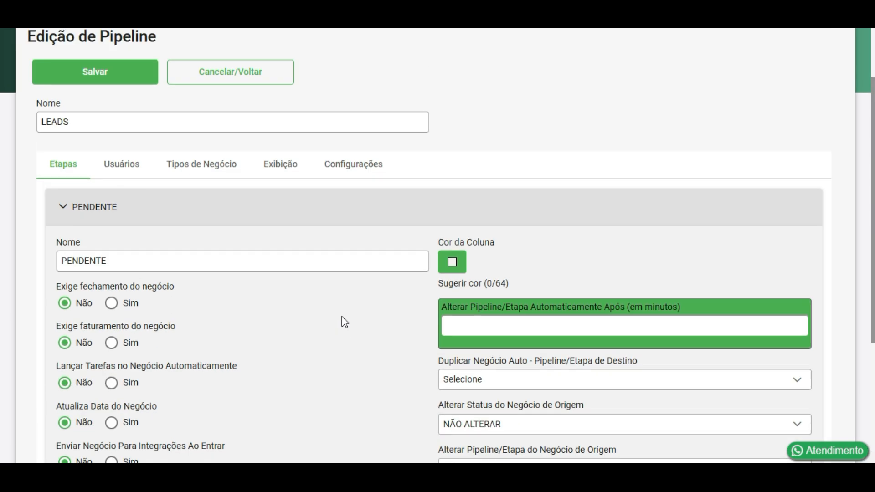
scroll(453, 260, down, 1)
click(447, 200)
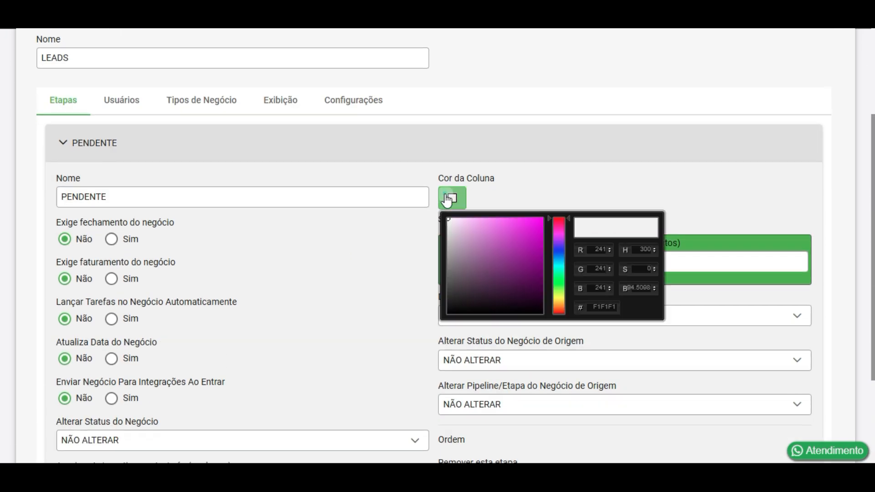
click(501, 232)
drag(491, 238, 477, 226)
click(349, 197)
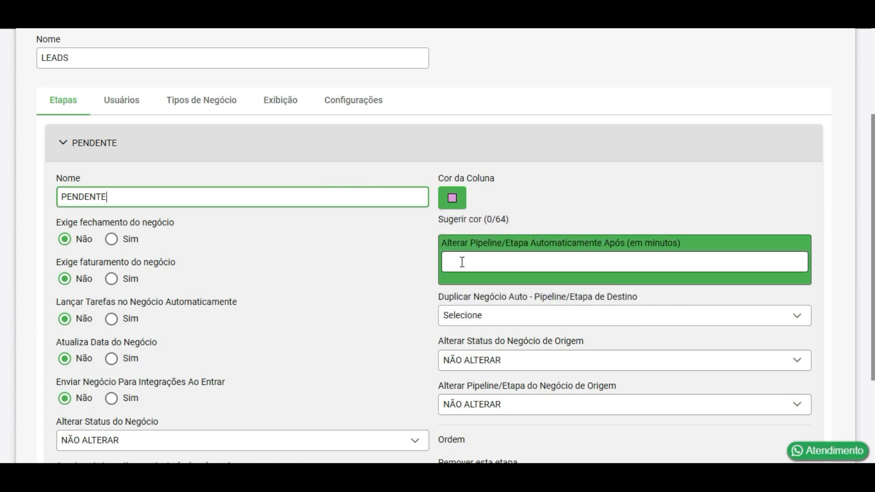
- Examine the PENDENTE stage's automatic pipeline/stage change, deal duplication destinations, origin deal settings and order option
drag(444, 244, 621, 243)
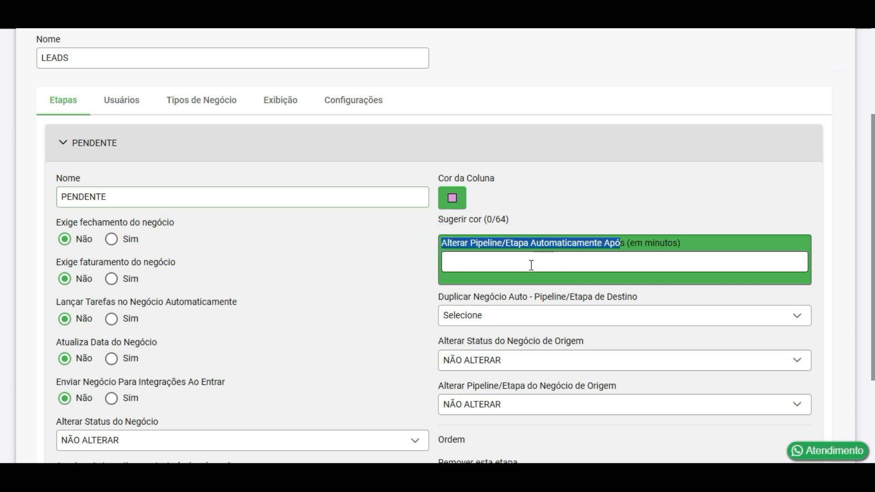
click(457, 263)
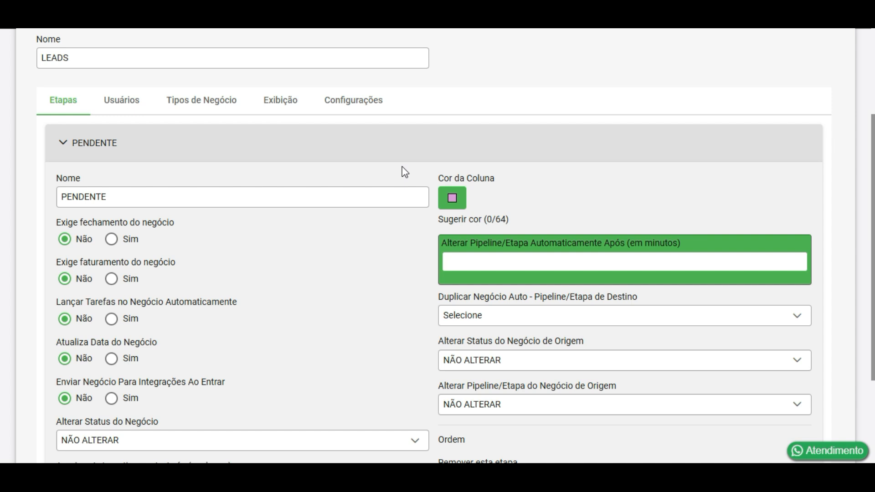
scroll(472, 232, down, 1)
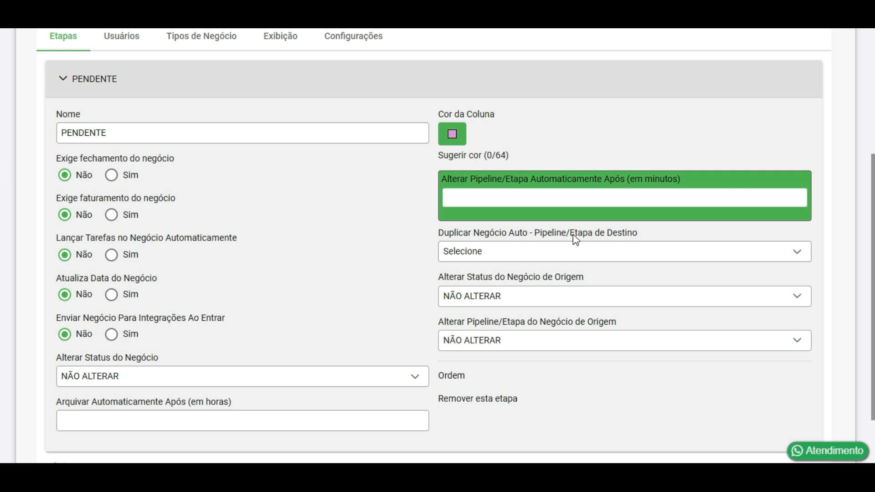
click(491, 256)
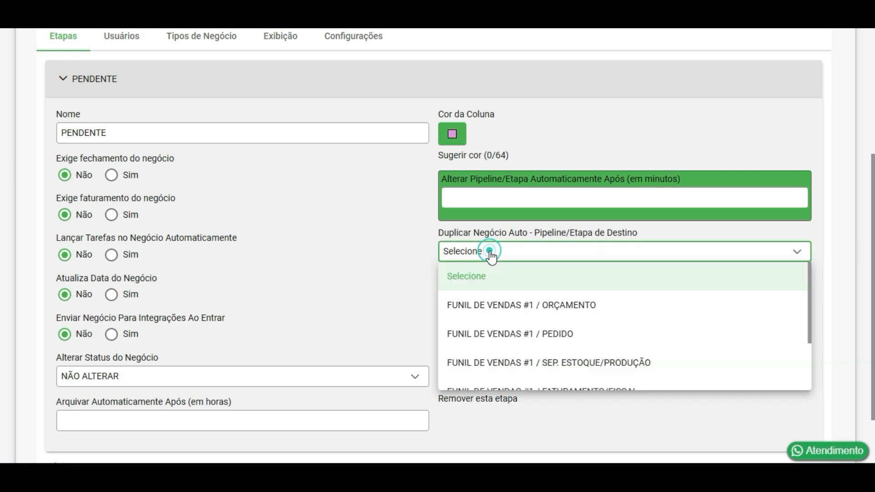
click(522, 235)
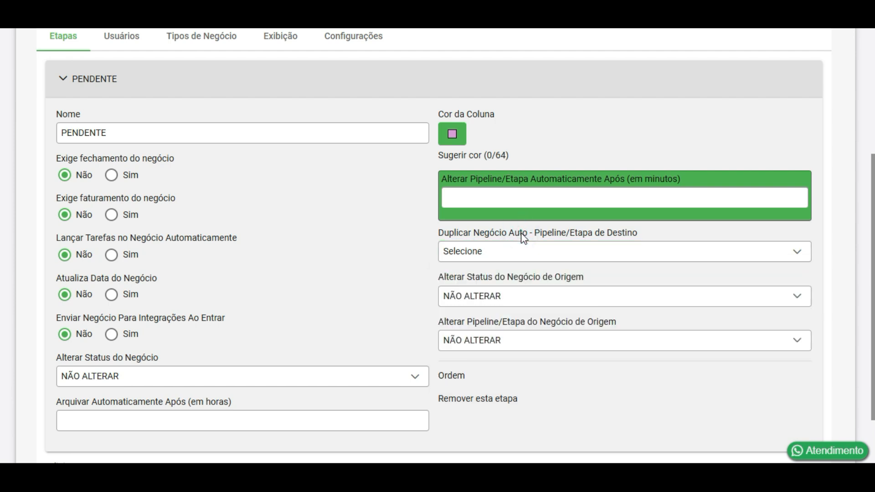
scroll(374, 217, up, 3)
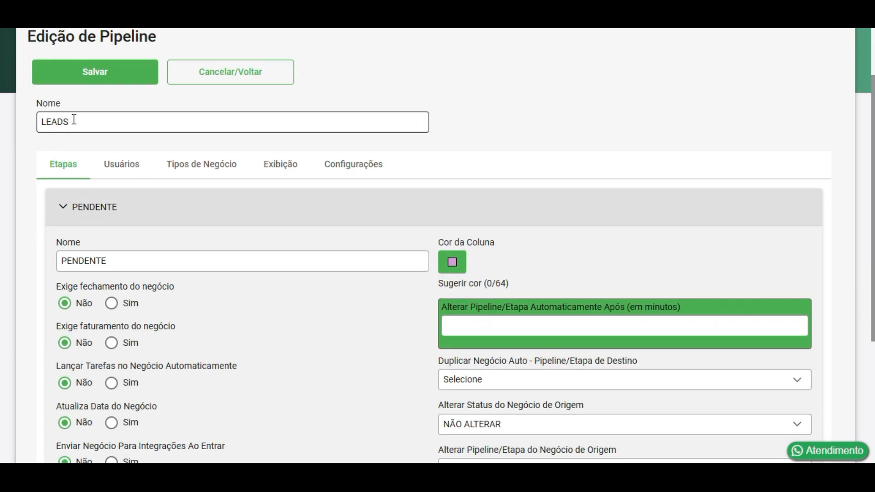
click(111, 221)
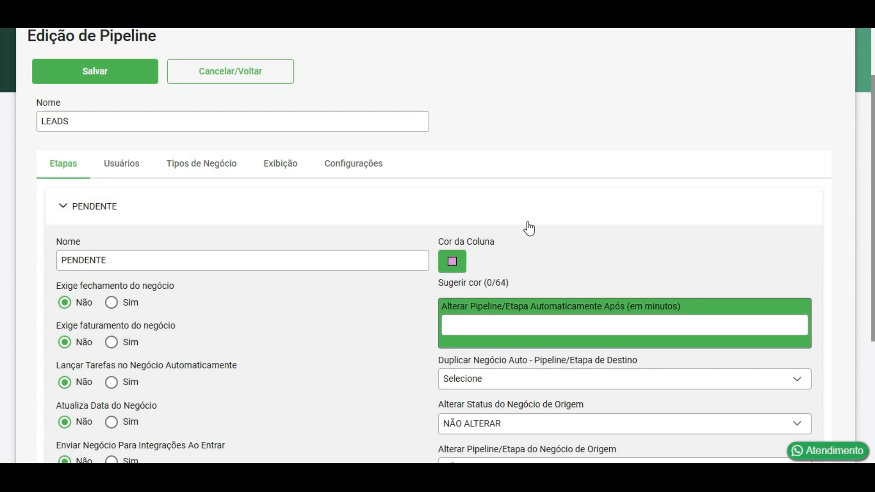
scroll(529, 228, down, 1)
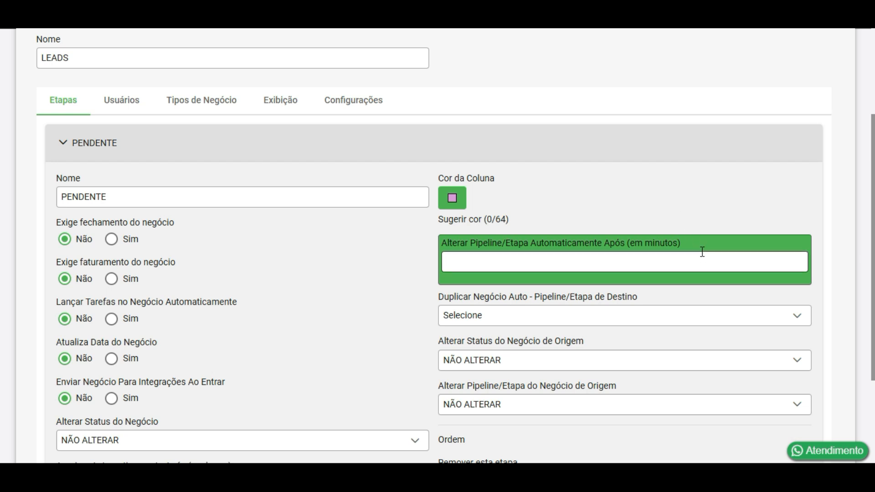
scroll(704, 242, down, 1)
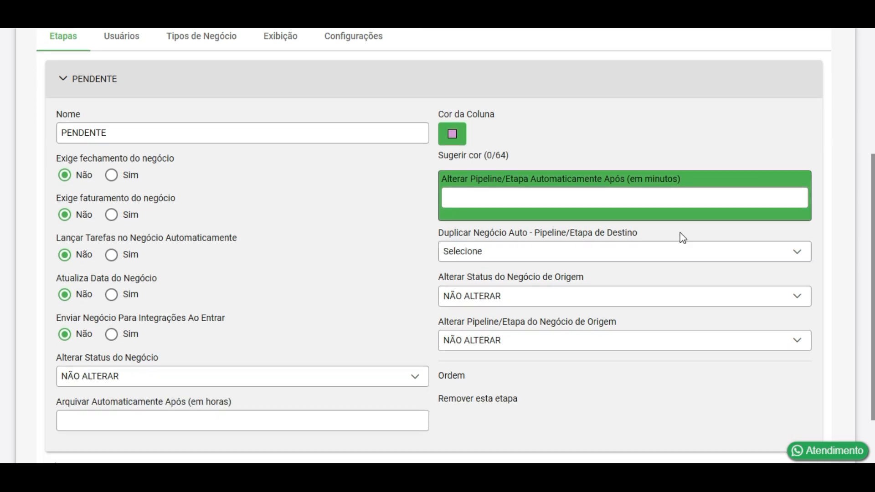
click(513, 251)
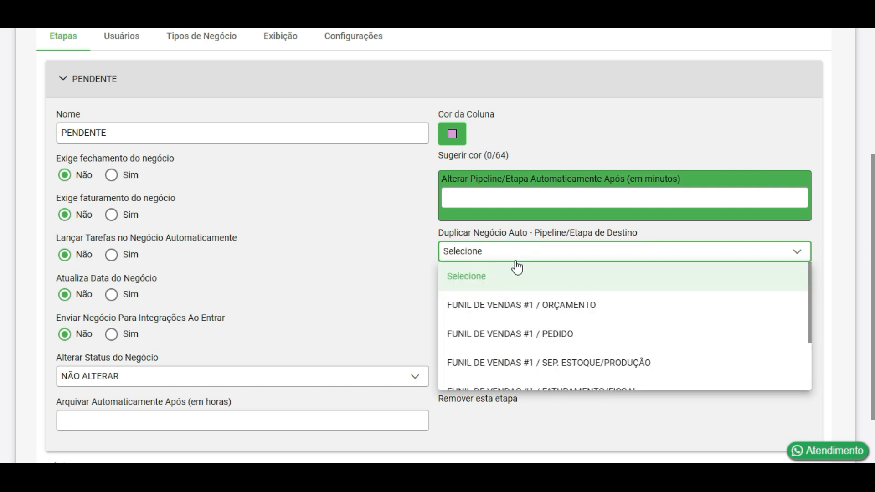
click(428, 243)
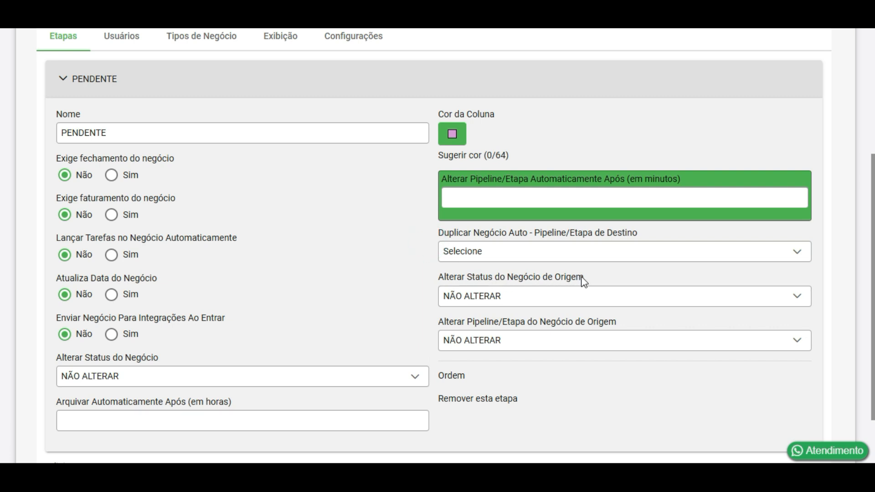
drag(438, 233, 530, 233)
click(530, 234)
scroll(542, 224, up, 2)
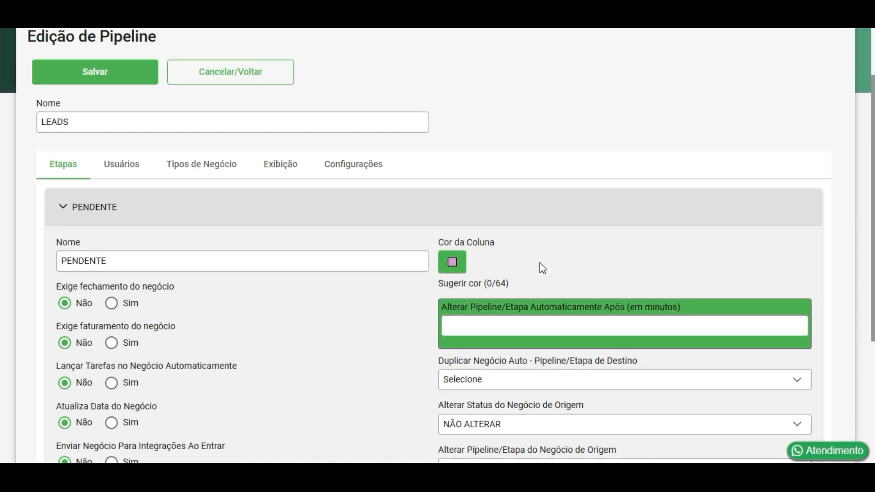
scroll(547, 272, down, 3)
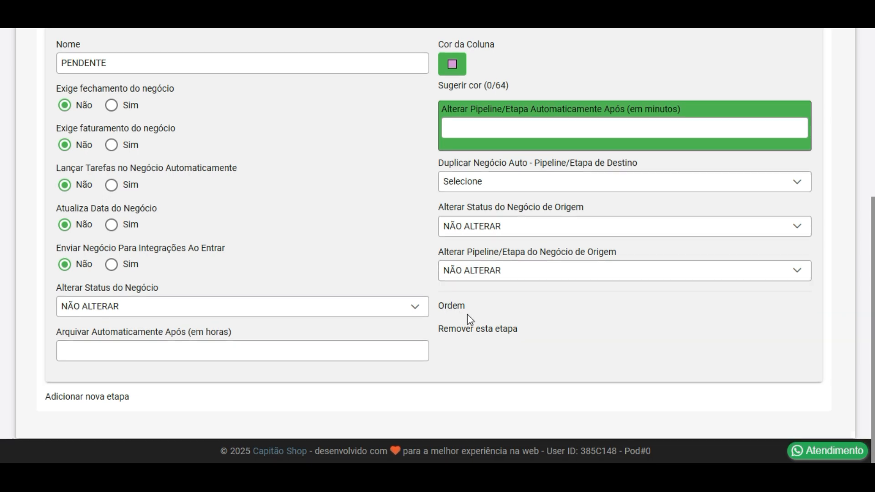
scroll(355, 196, up, 4)
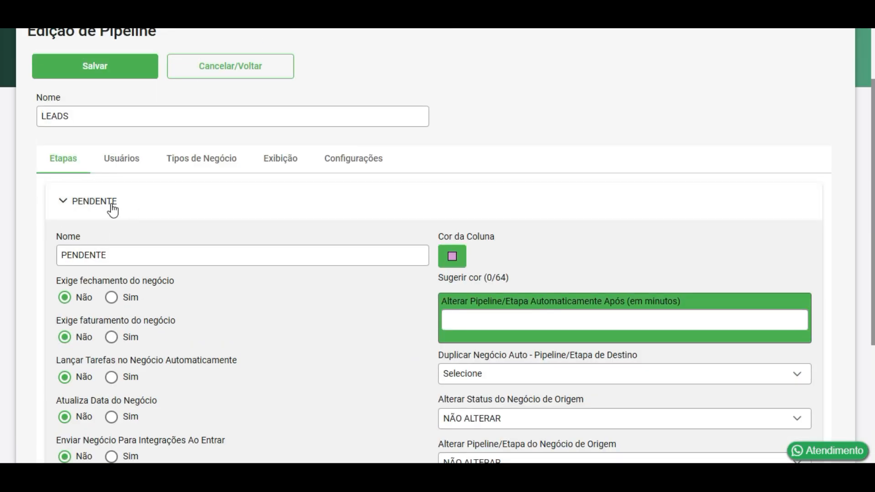
- Collapse the PENDENTE stage, add a second stage to the LEADS pipeline and name it EM ATENDIMENTO
click(166, 205)
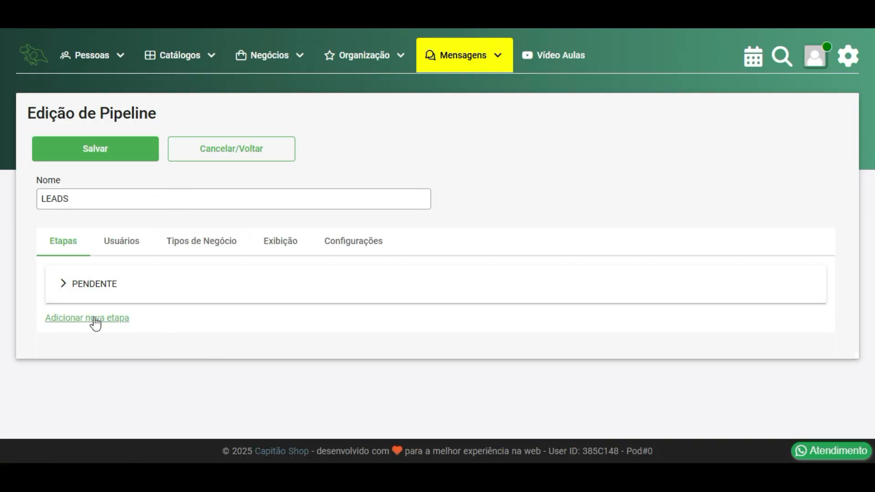
click(93, 322)
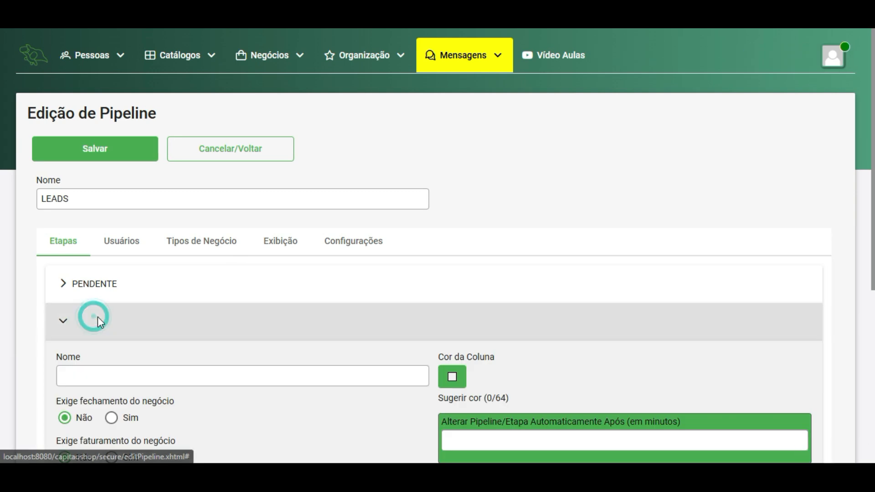
scroll(130, 302, down, 1)
scroll(123, 287, down, 5)
click(108, 118)
scroll(162, 145, up, 1)
scroll(164, 150, up, 1)
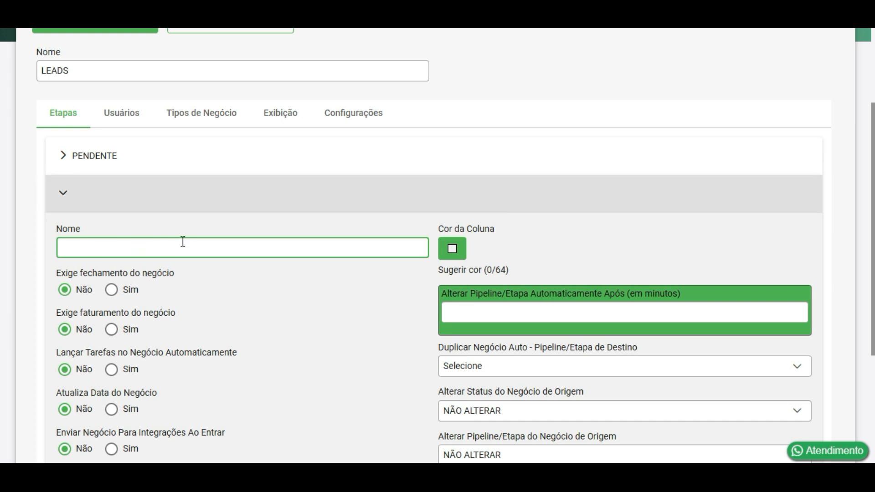
text(EM ATENDIMENTO)
- Set the EM ATENDIMENTO stage's column colour to turquoise green 51D6B9
click(452, 249)
click(452, 249)
click(442, 243)
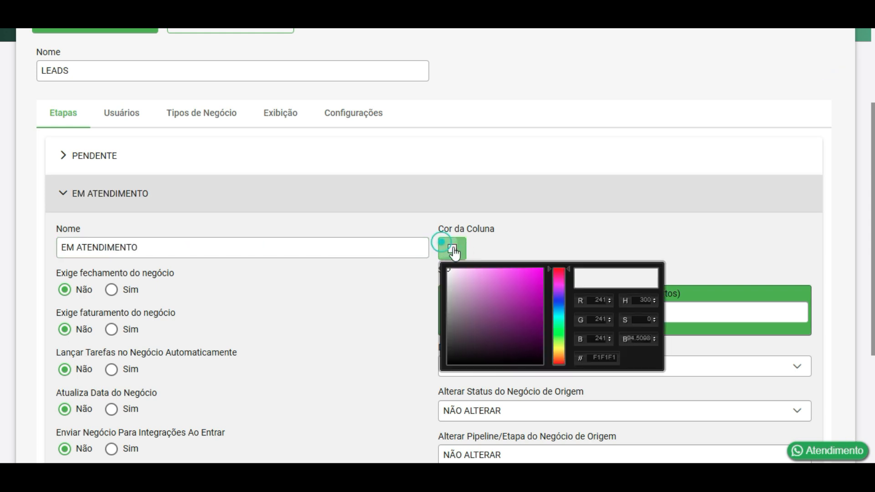
click(560, 324)
click(504, 285)
click(199, 250)
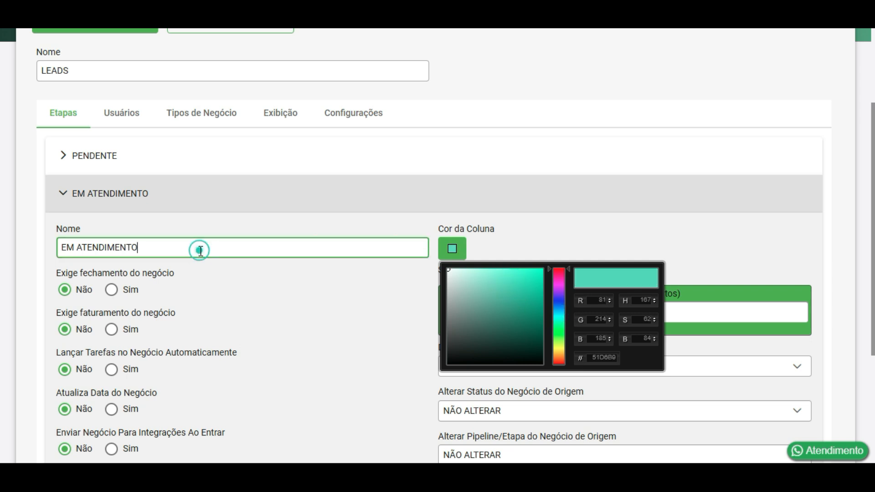
- Add a third stage to the LEADS pipeline and name it INTERESSE FUTURO
scroll(200, 251, down, 4)
click(95, 396)
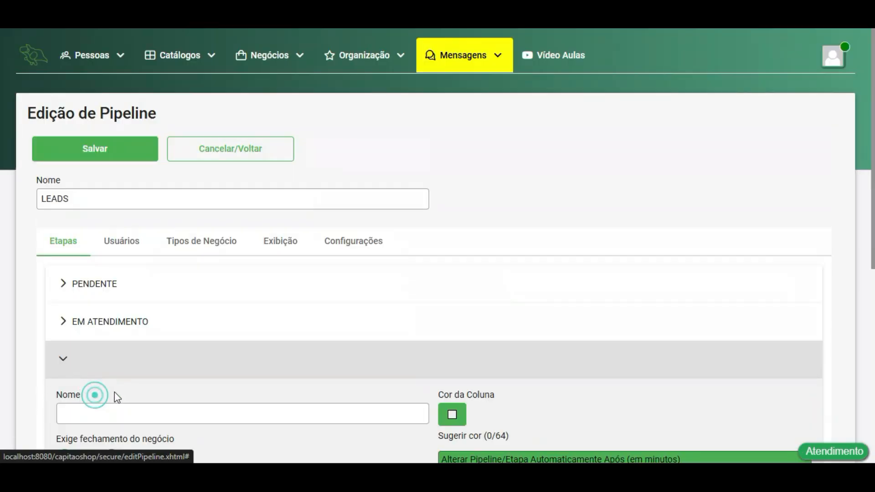
scroll(107, 365, down, 1)
click(95, 348)
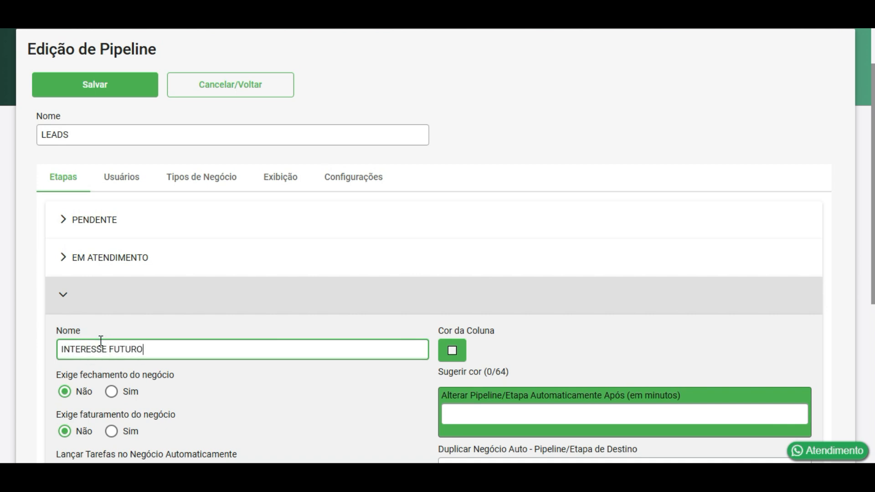
- Set the INTERESSE FUTURO stage's column colour to green 3EE044
click(452, 352)
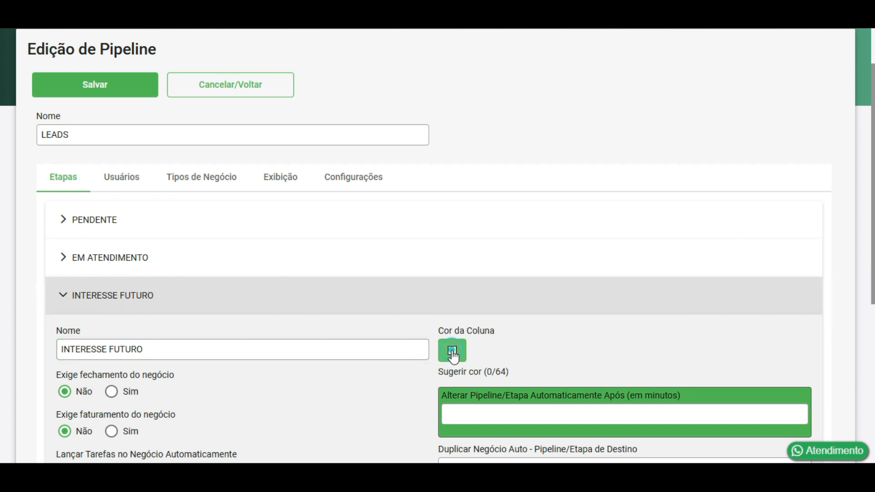
click(452, 349)
click(559, 299)
drag(526, 272, 516, 246)
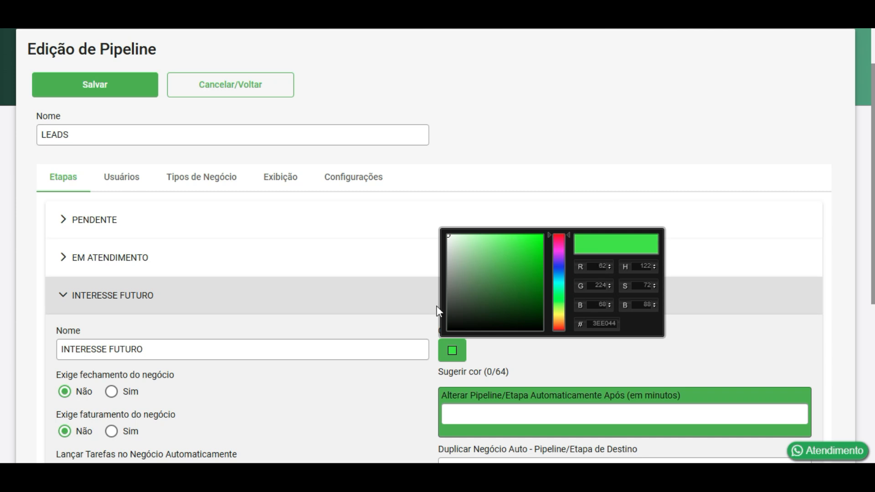
click(361, 348)
- Add a fourth stage to the LEADS pipeline and name it ORÇAMENTO
scroll(351, 337, down, 6)
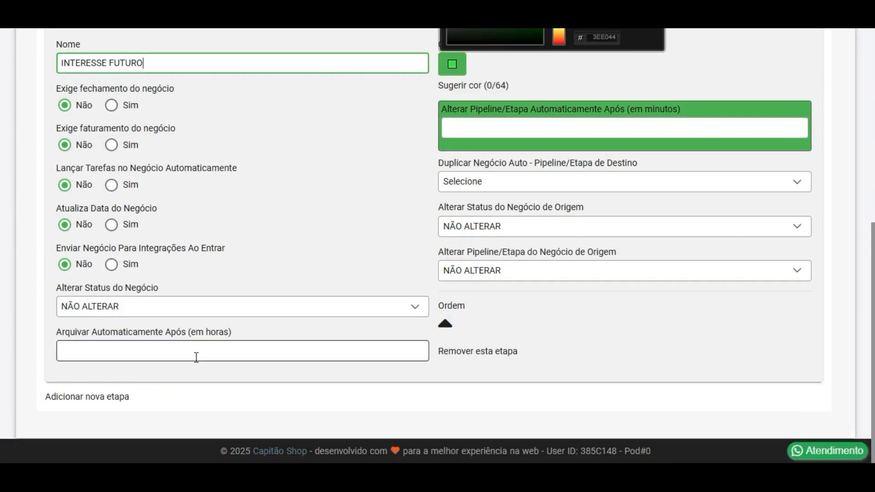
click(112, 402)
scroll(109, 292, down, 4)
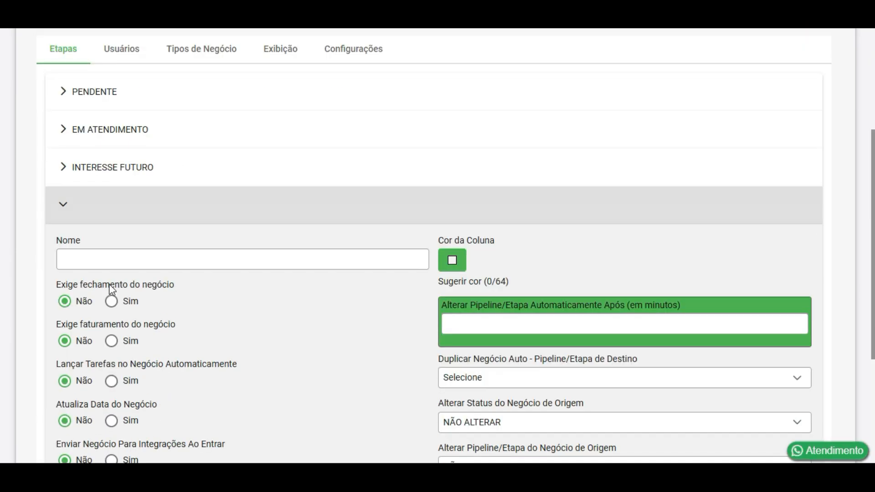
click(112, 254)
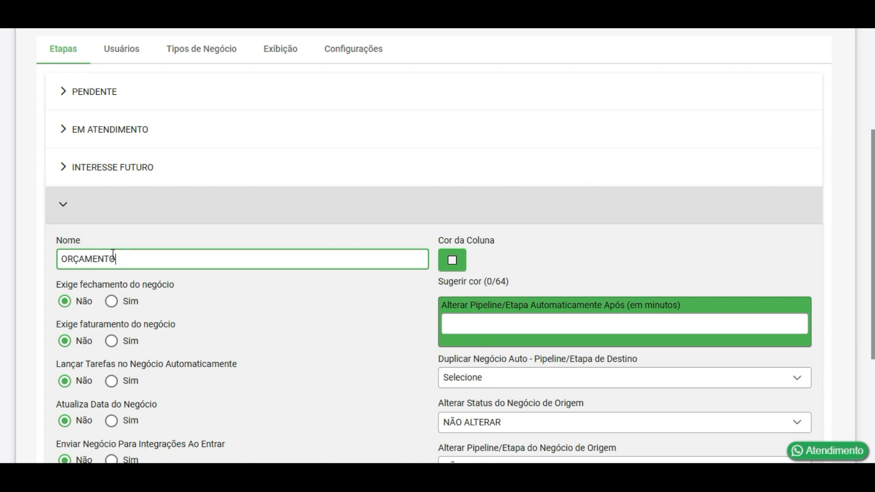
- Set the ORÇAMENTO stage's column colour to pink EA92EB
click(452, 260)
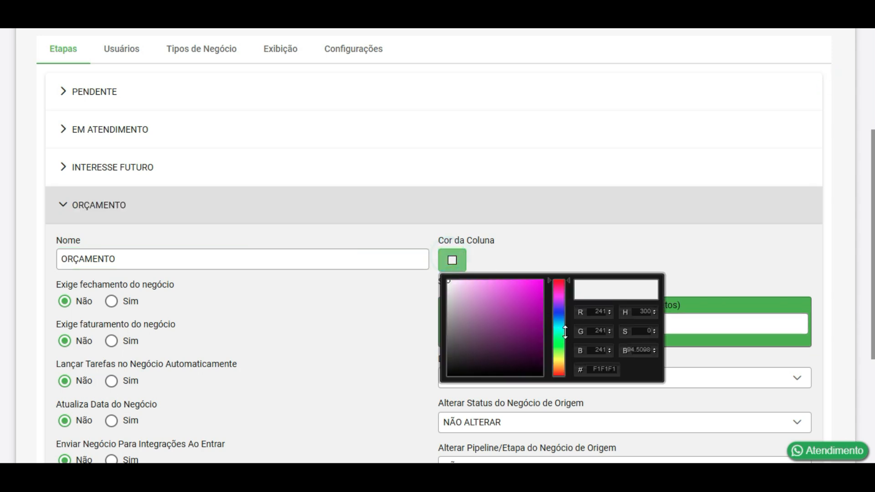
click(483, 287)
click(197, 256)
- Add a fifth stage to the LEADS pipeline and name it NÃO QUALIFICADO
scroll(196, 255, down, 4)
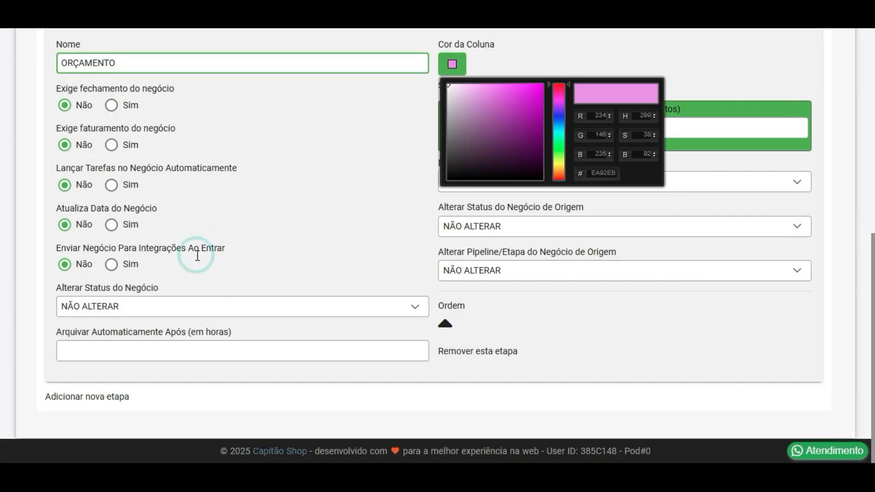
click(99, 400)
scroll(114, 383, down, 3)
click(109, 359)
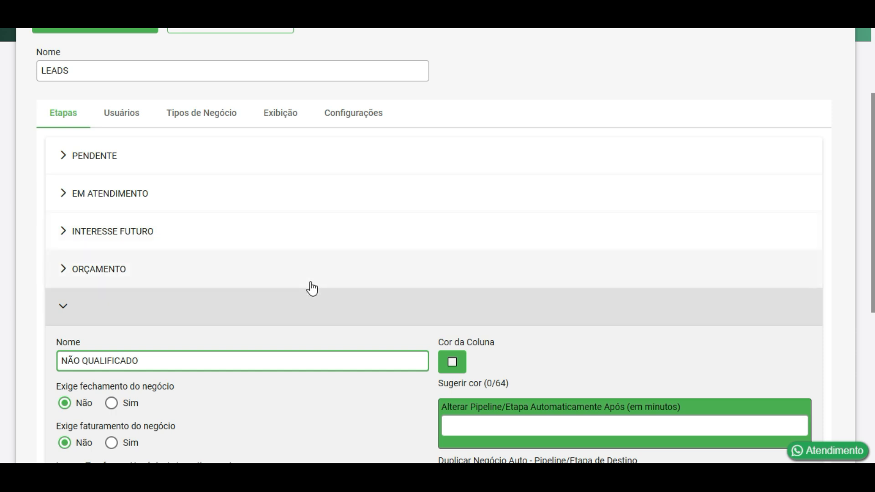
- Set the NÃO QUALIFICADO stage's column colour to red F22222 and collapse the stage
scroll(313, 289, down, 1)
click(452, 297)
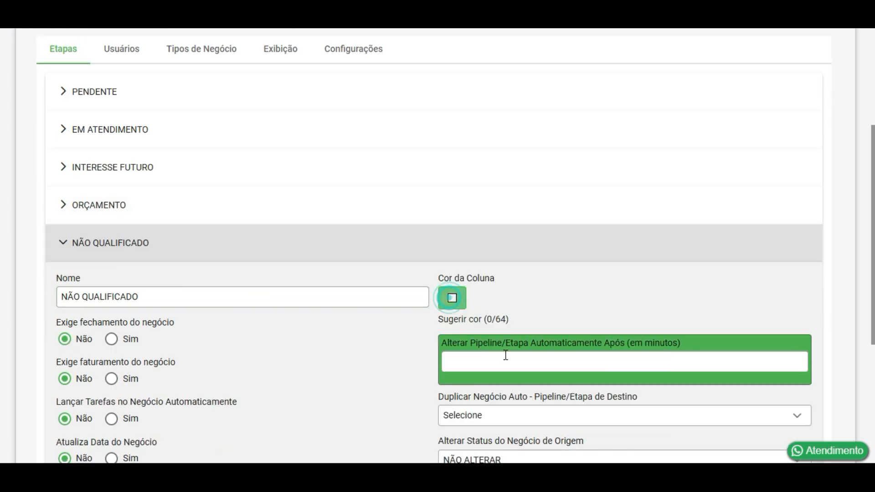
mouse_move(525, 322)
mouse_down()
mouse_move(518, 322)
mouse_move(535, 317)
mouse_up()
click(394, 299)
click(532, 345)
click(559, 324)
click(559, 319)
click(530, 321)
click(343, 294)
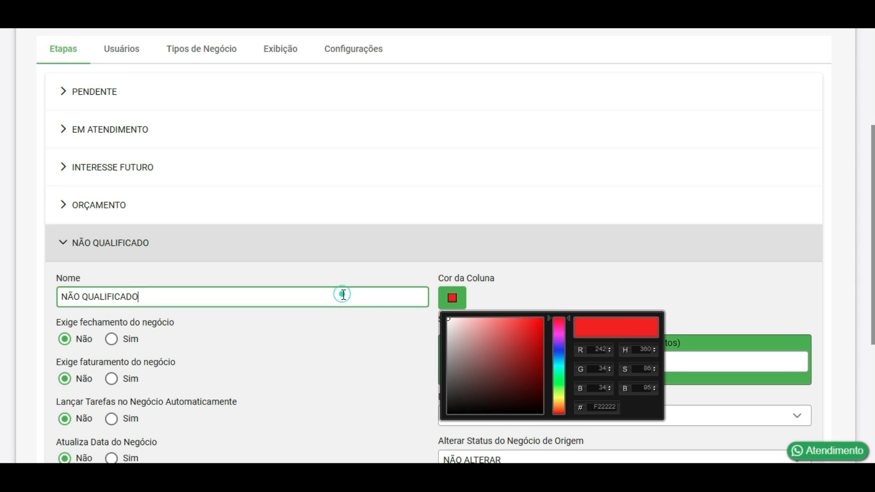
click(28, 310)
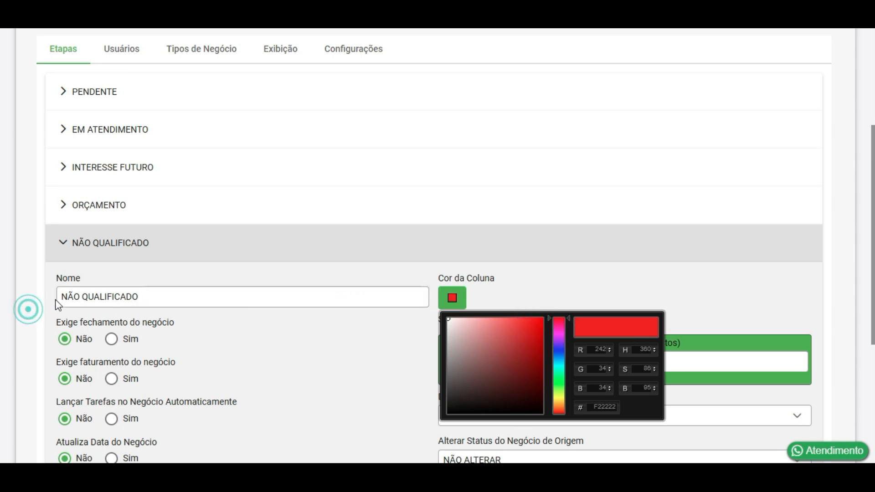
click(120, 249)
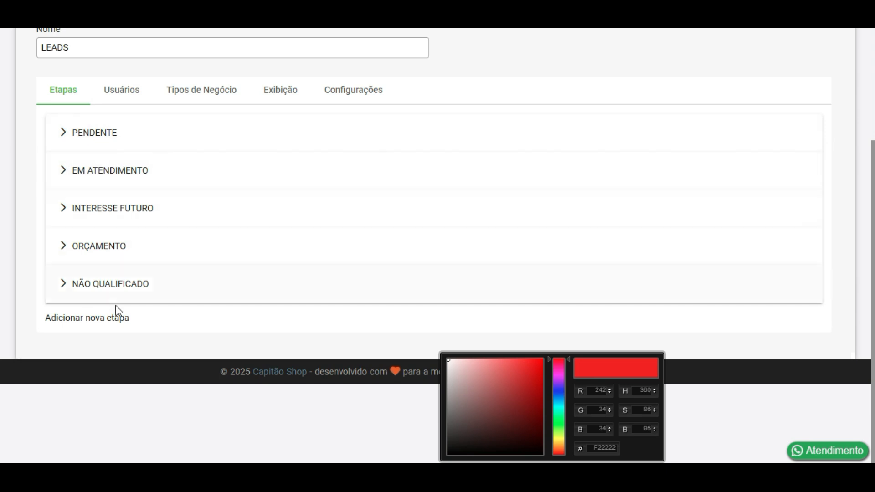
- Give the listed training user access to the LEADS pipeline
scroll(164, 87, up, 3)
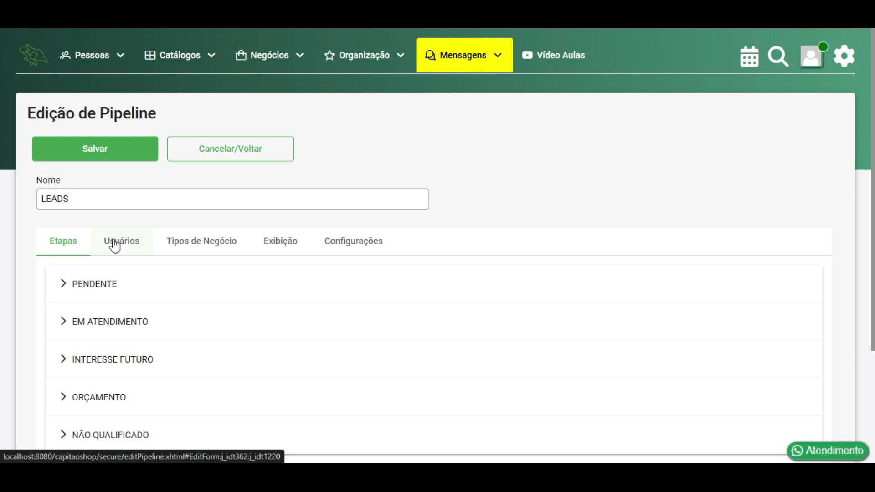
click(123, 246)
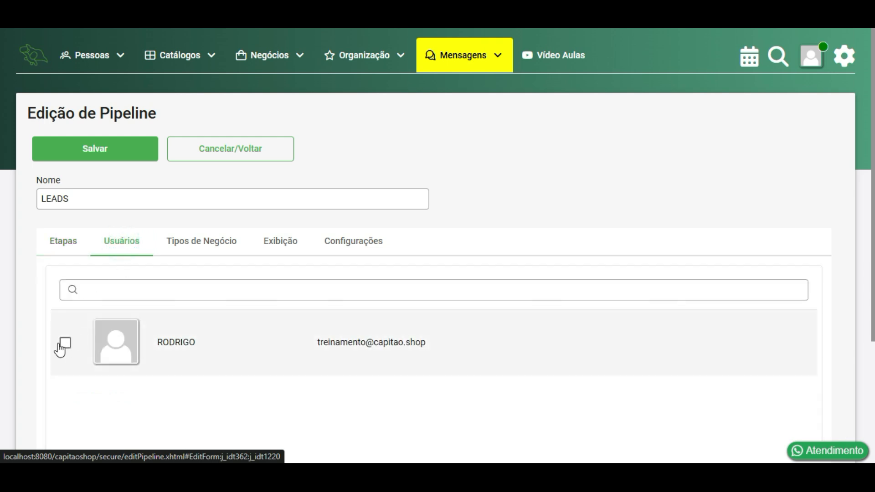
click(65, 342)
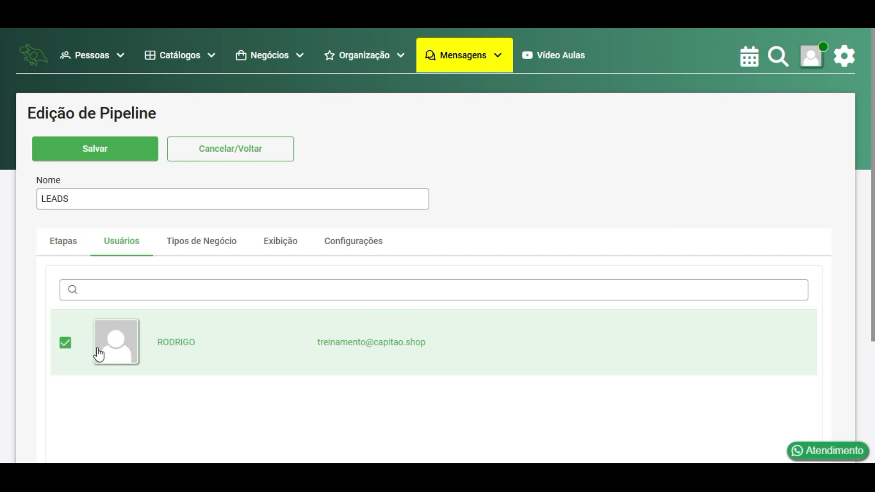
scroll(98, 355, down, 3)
scroll(98, 356, up, 3)
- Enable both the VENDA ONLINE and VENDA PRESENCIAL deal types for the LEADS pipeline
click(203, 243)
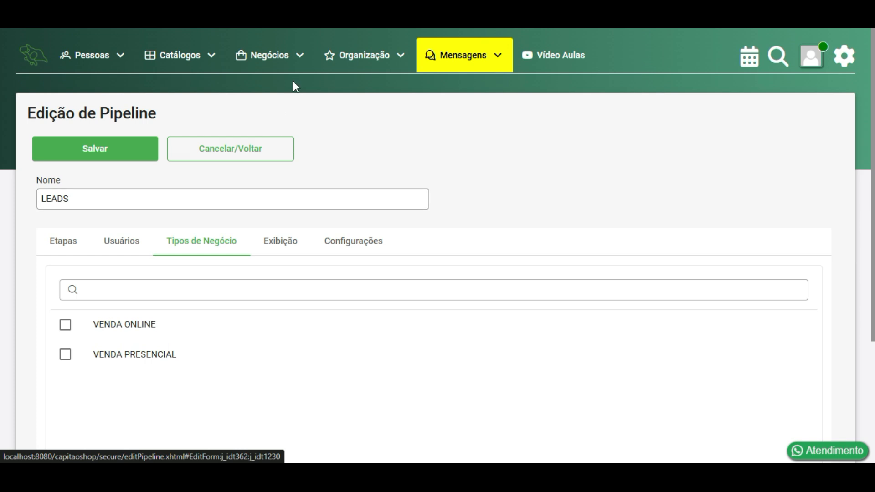
click(65, 325)
click(66, 355)
click(65, 355)
click(67, 332)
click(64, 354)
click(67, 328)
click(66, 359)
click(65, 328)
click(64, 356)
click(69, 329)
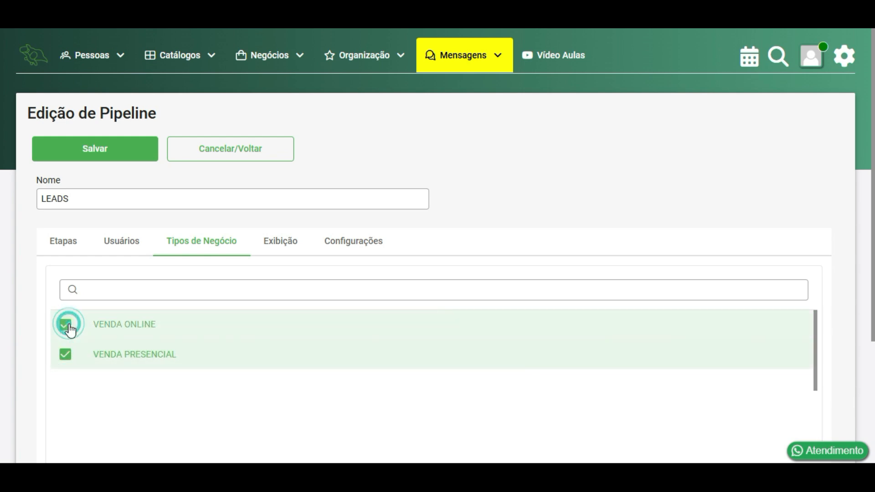
click(67, 328)
click(65, 355)
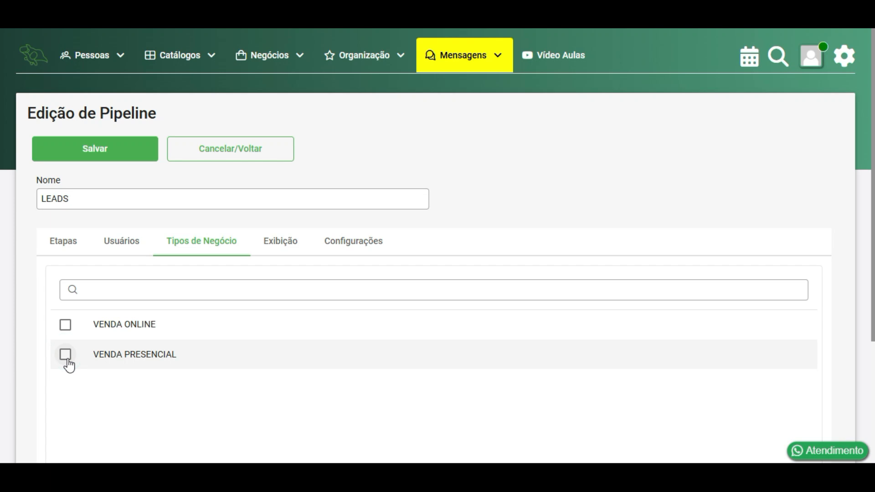
click(67, 361)
click(67, 329)
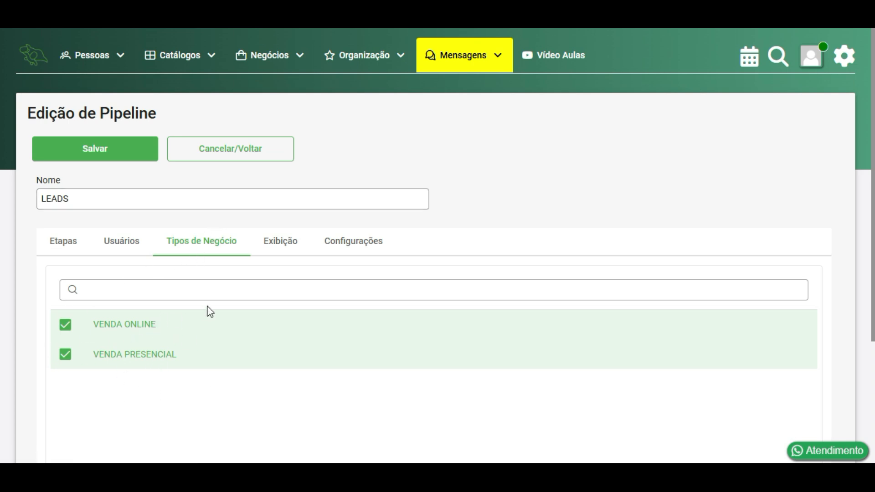
- Examine the pipeline's card display options and its settings for panel update interval, deal deletion, archiving and integrations
click(291, 249)
scroll(289, 244, down, 3)
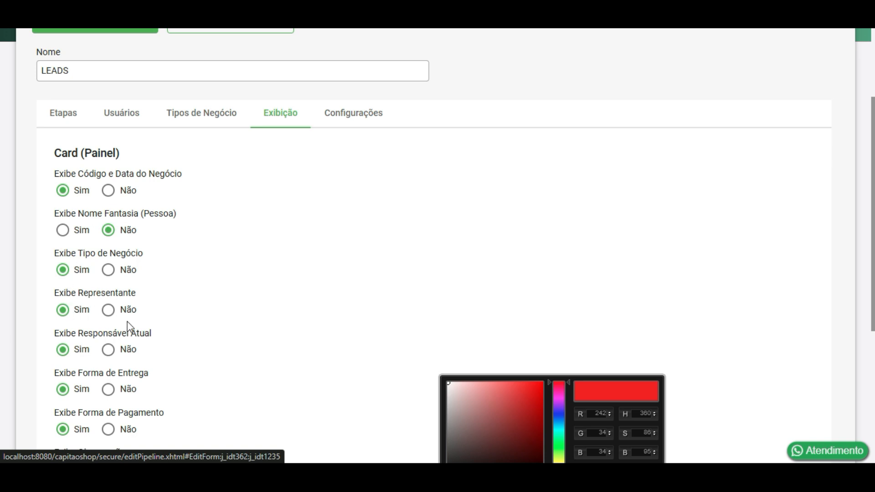
scroll(127, 330, down, 3)
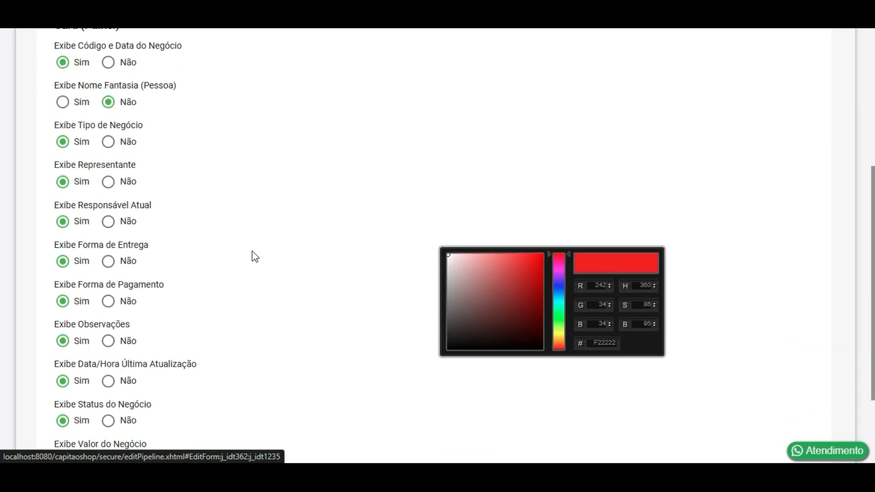
scroll(254, 254, up, 2)
scroll(256, 257, up, 3)
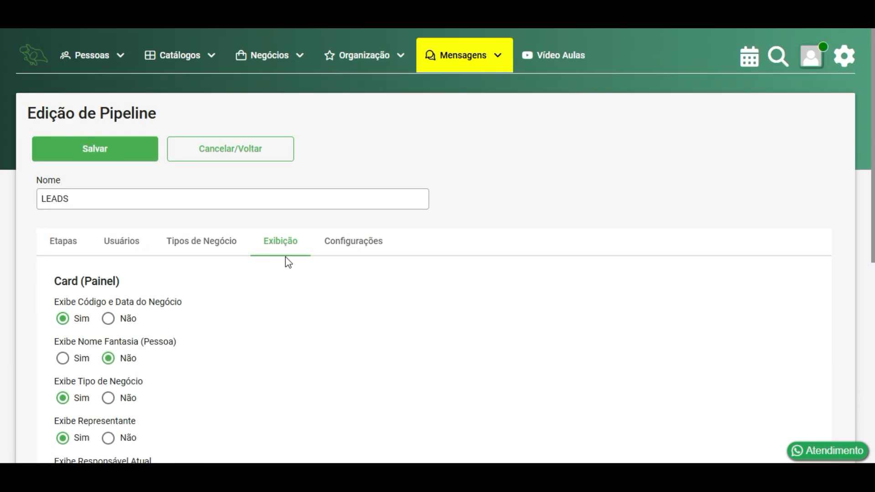
click(359, 242)
scroll(203, 274, down, 2)
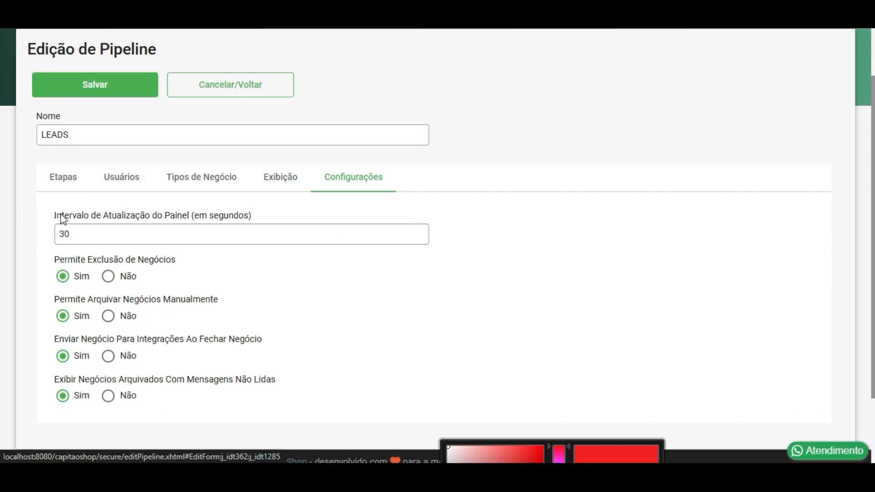
drag(57, 221, 210, 219)
click(245, 224)
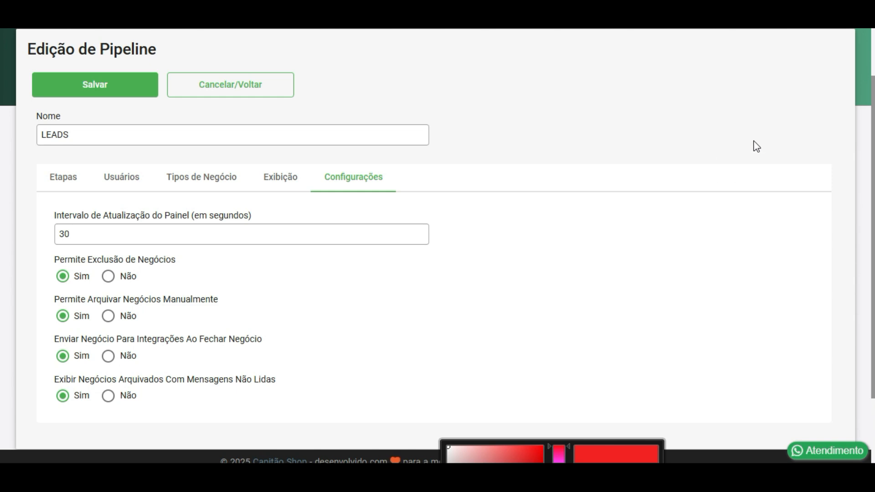
click(81, 229)
scroll(196, 131, up, 2)
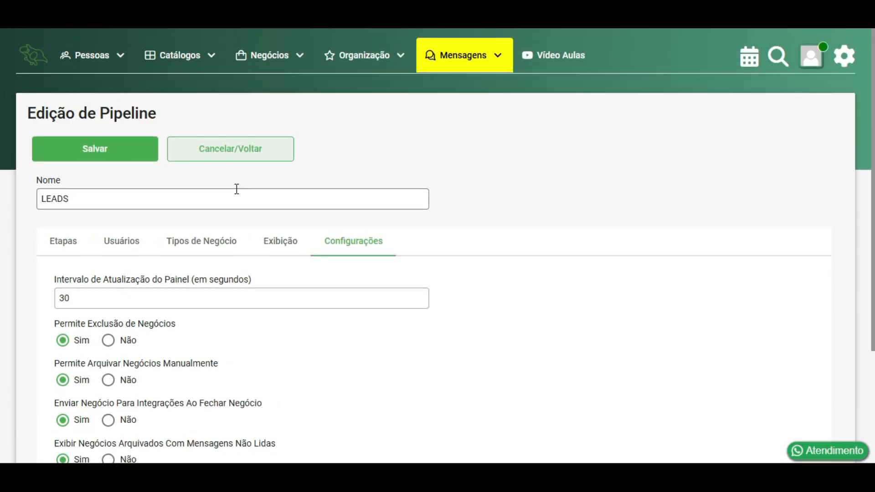
- Save the LEADS pipeline and display it in the Painel de Negócios
click(64, 242)
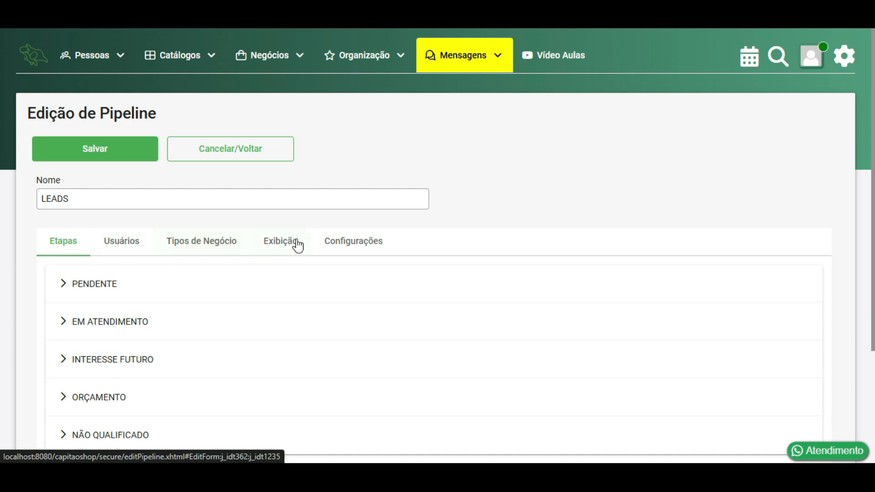
click(84, 154)
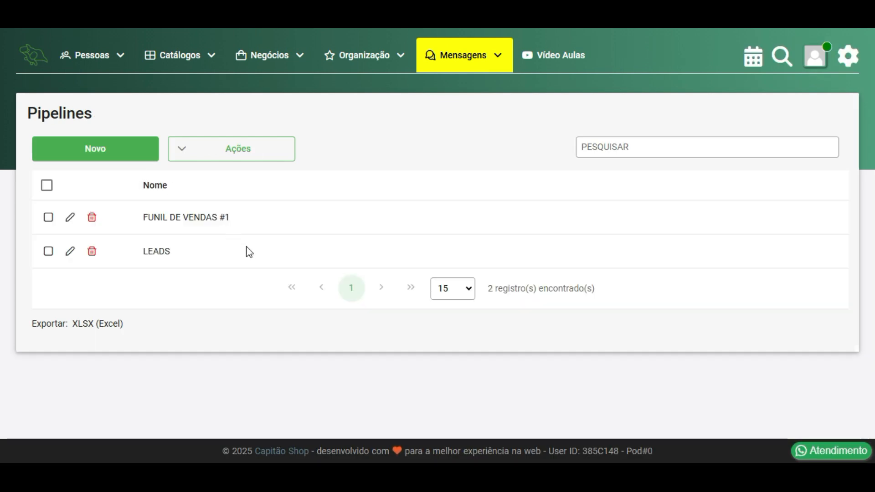
click(289, 50)
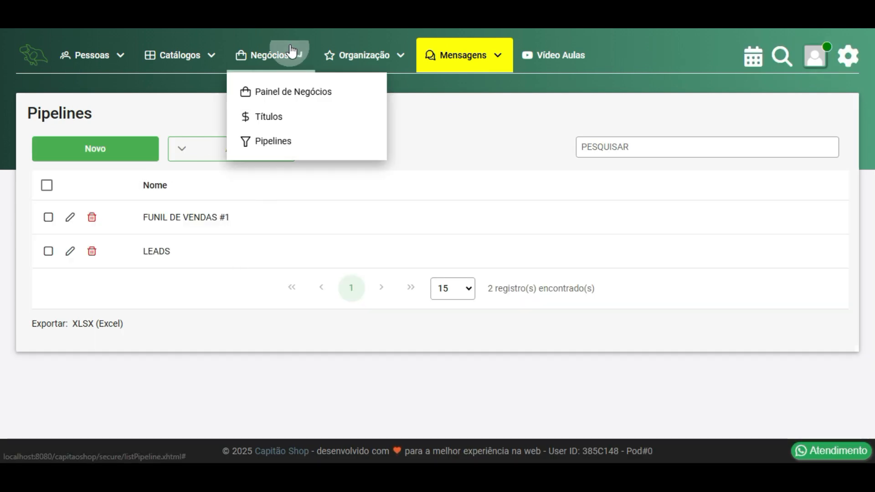
click(299, 88)
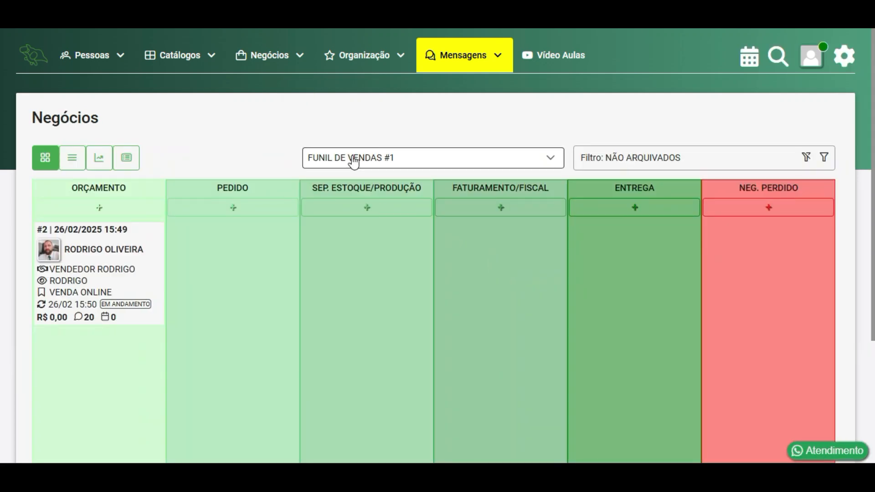
click(352, 157)
click(333, 212)
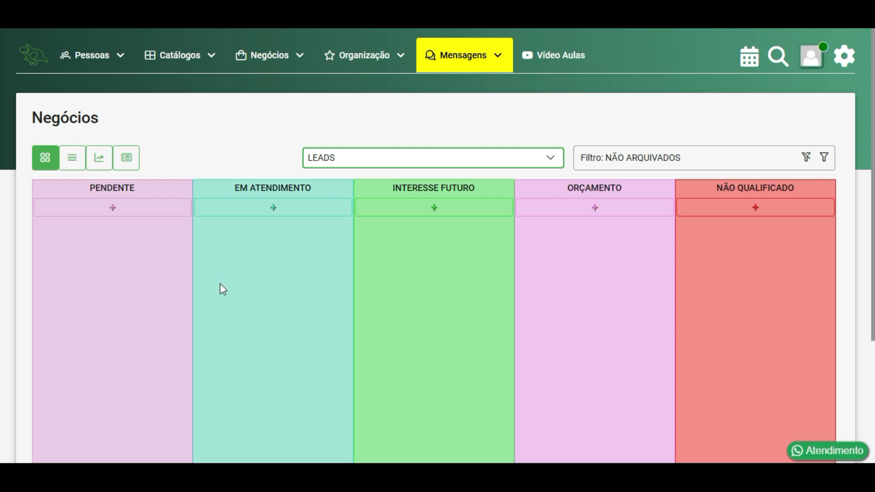
- Examine the stage columns of the LEADS pipeline on the deals board, from PENDENTE to NÃO QUALIFICADO
drag(88, 191, 132, 191)
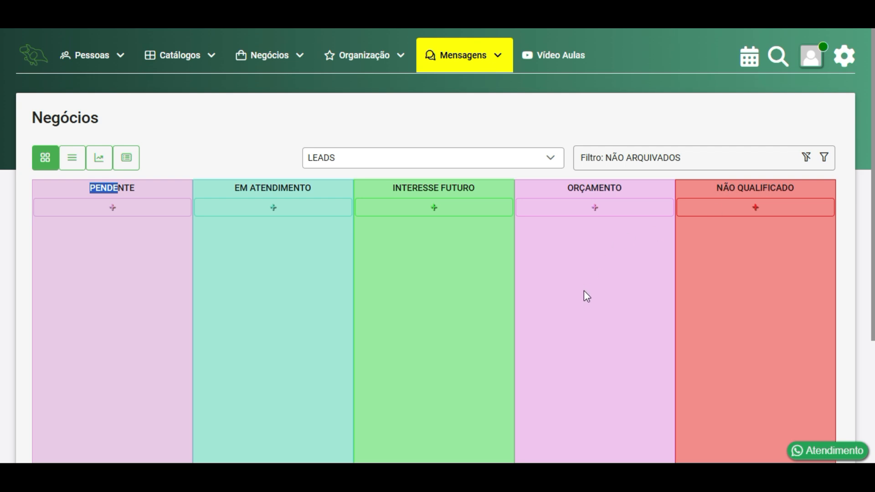
click(257, 183)
click(356, 165)
click(337, 183)
click(328, 165)
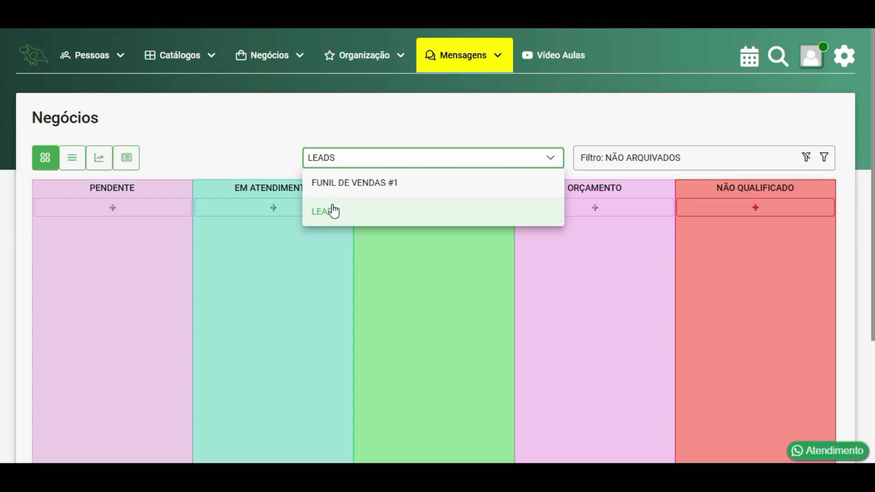
click(258, 156)
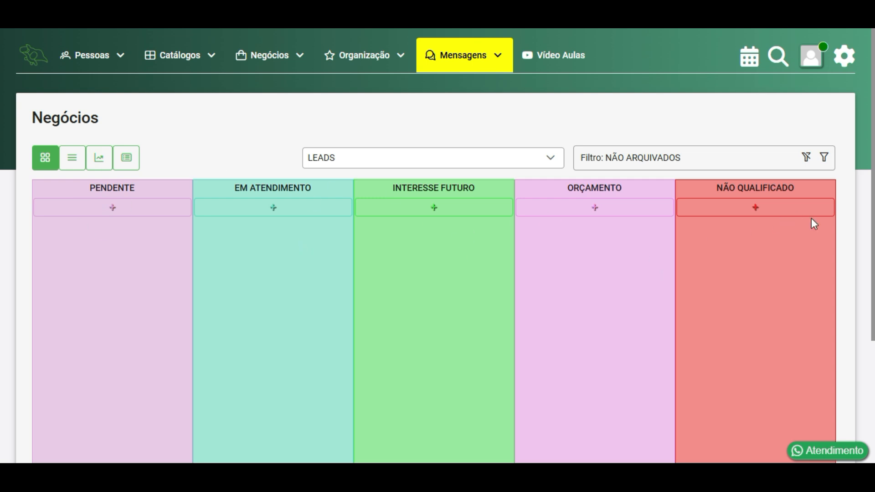
drag(571, 187, 624, 192)
click(621, 187)
drag(568, 188, 627, 190)
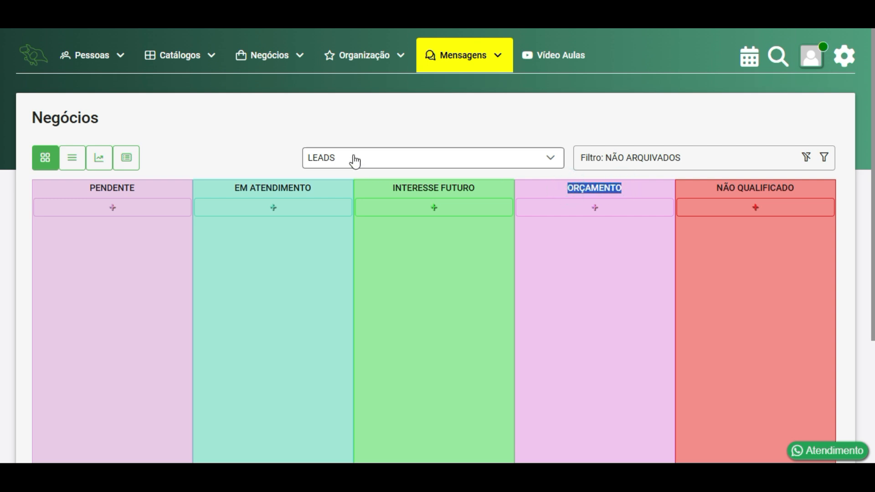
- Examine the stages of the FUNIL DE VENDAS #1 pipeline on the board and return to the LEADS pipeline
click(337, 160)
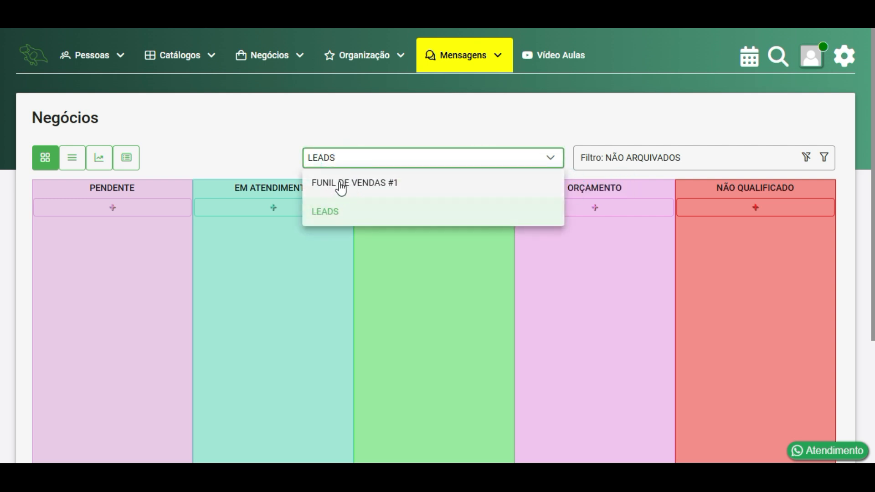
click(340, 185)
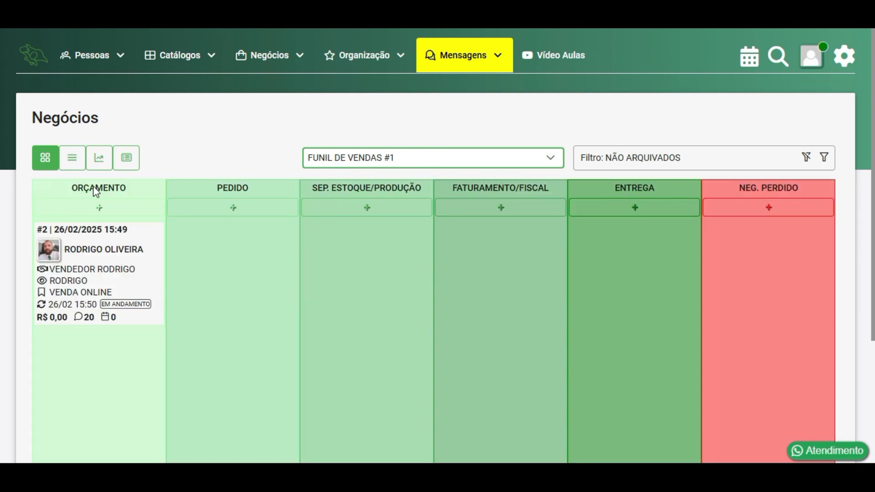
drag(74, 187, 242, 190)
drag(330, 187, 384, 190)
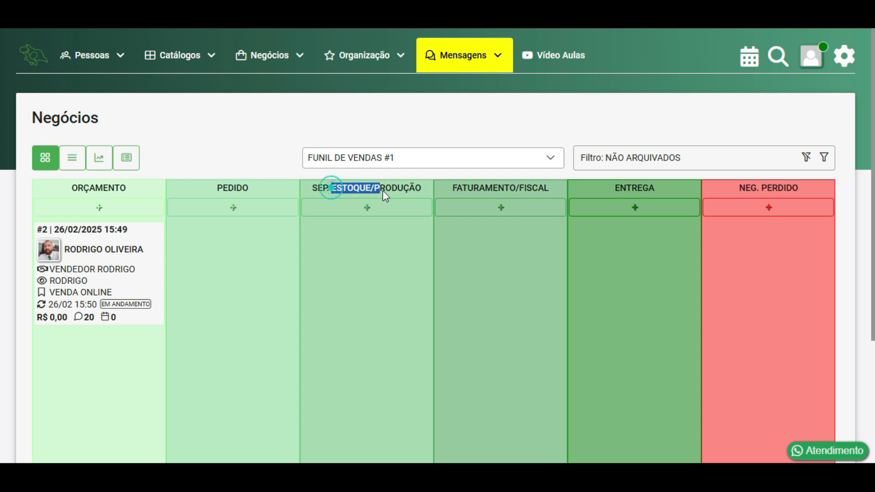
drag(468, 191, 525, 189)
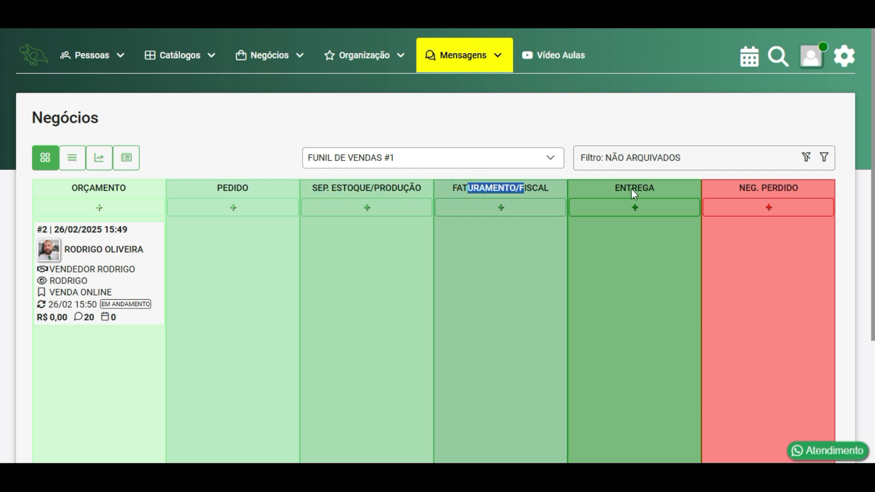
drag(631, 188, 648, 188)
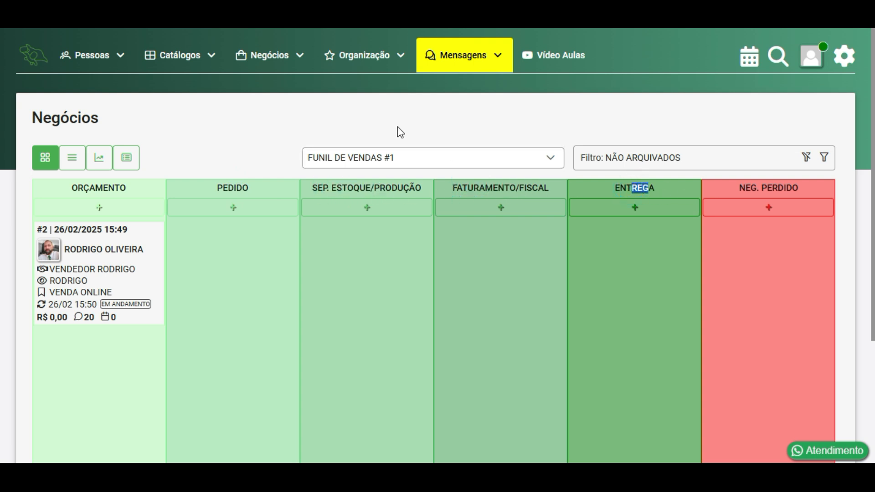
click(358, 162)
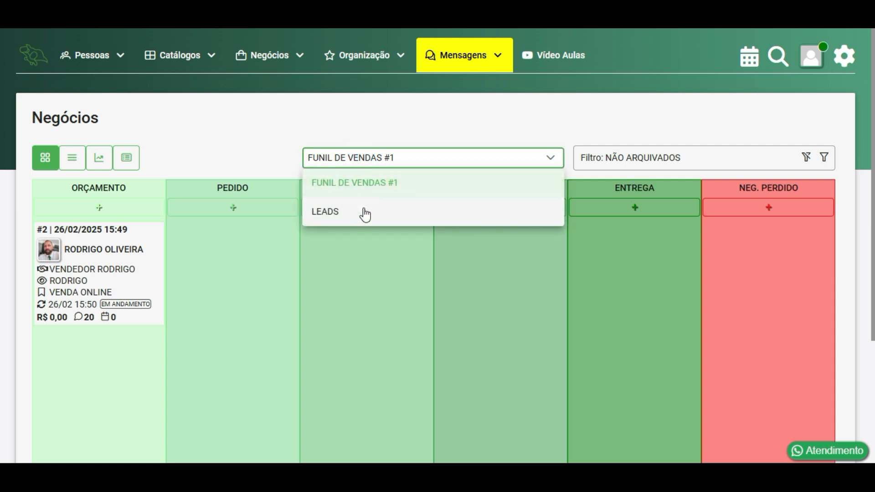
click(334, 214)
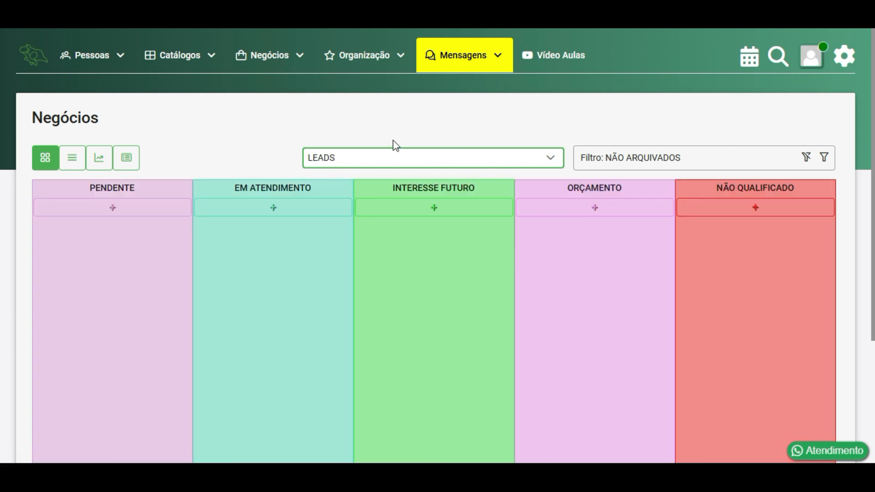
- Open the LEADS pipeline for editing and expand the settings of its ORÇAMENTO stage
click(267, 68)
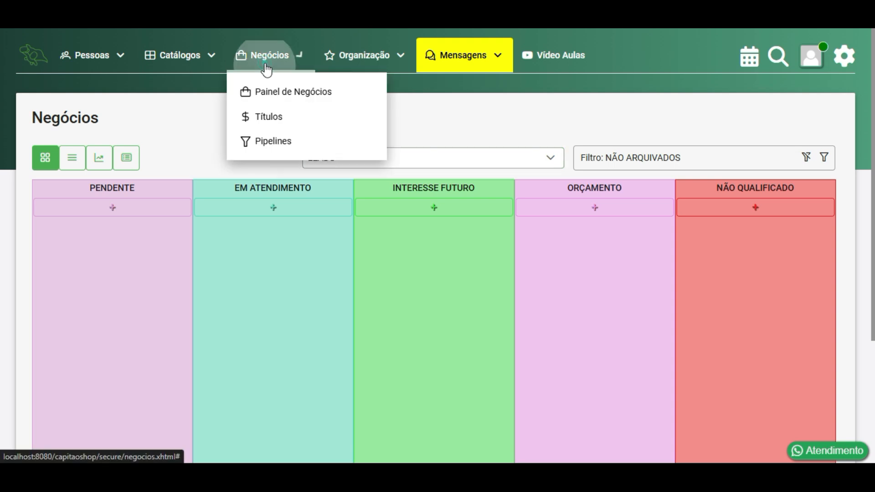
click(270, 143)
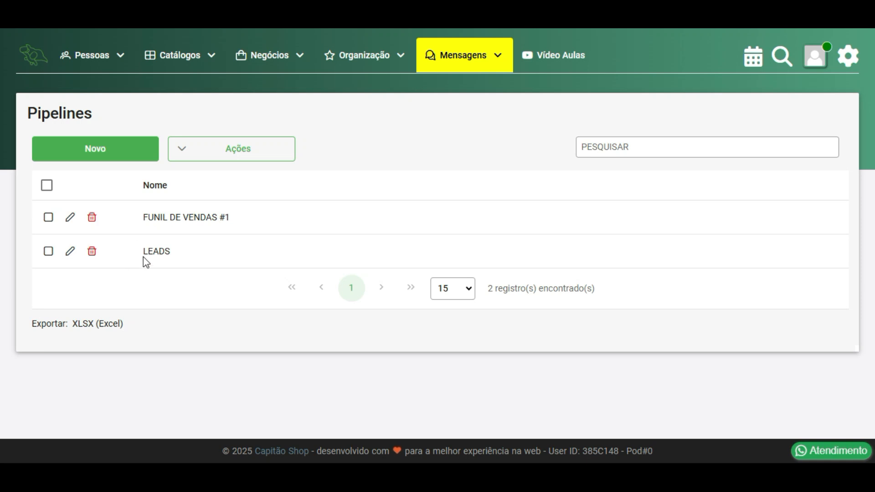
click(71, 252)
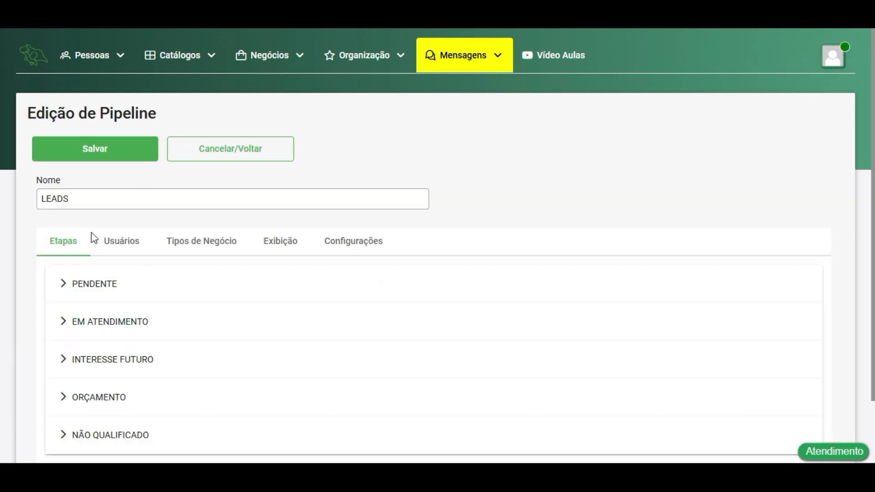
scroll(94, 237, down, 2)
click(103, 334)
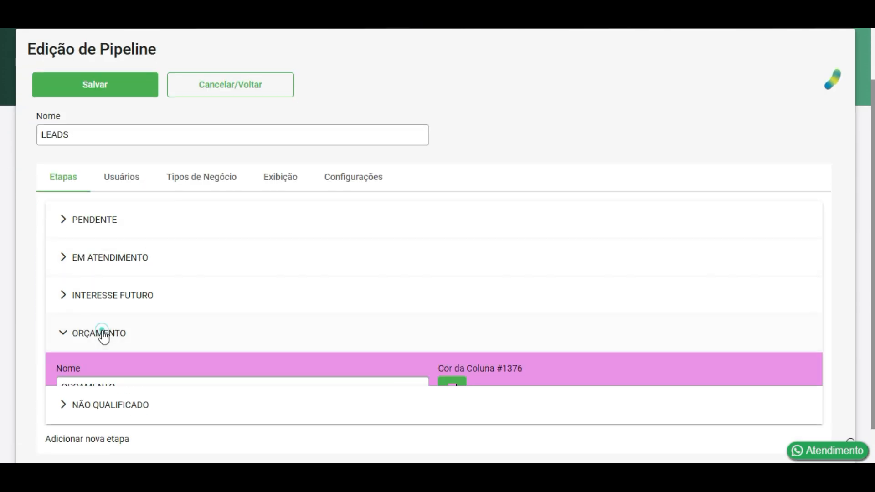
scroll(102, 325, down, 5)
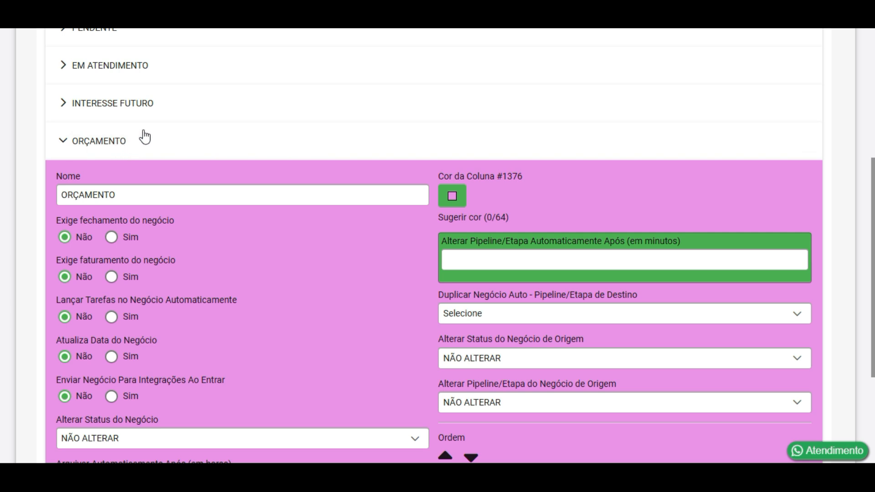
scroll(349, 194, down, 2)
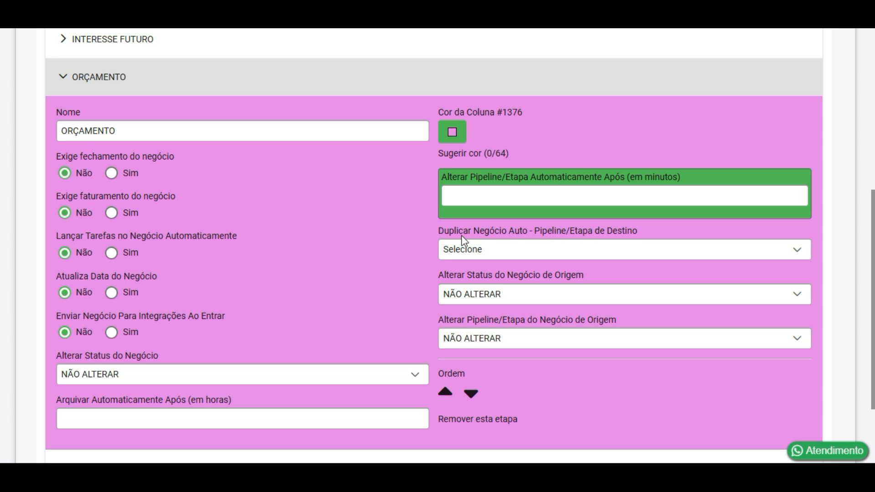
- Set the ORÇAMENTO stage's automatic deal duplication destination to FUNIL DE VENDAS #1 / ORÇAMENTO and save the pipeline
click(470, 251)
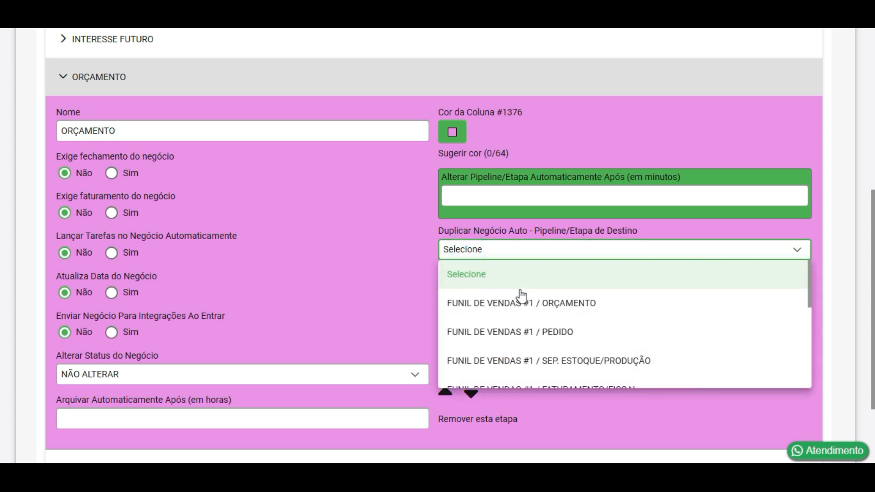
click(526, 304)
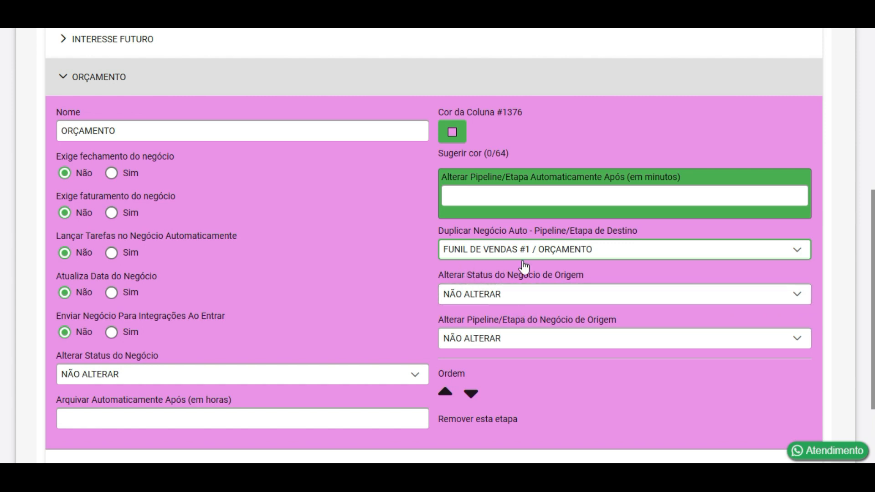
scroll(523, 329, down, 2)
scroll(523, 329, up, 1)
scroll(522, 324, up, 8)
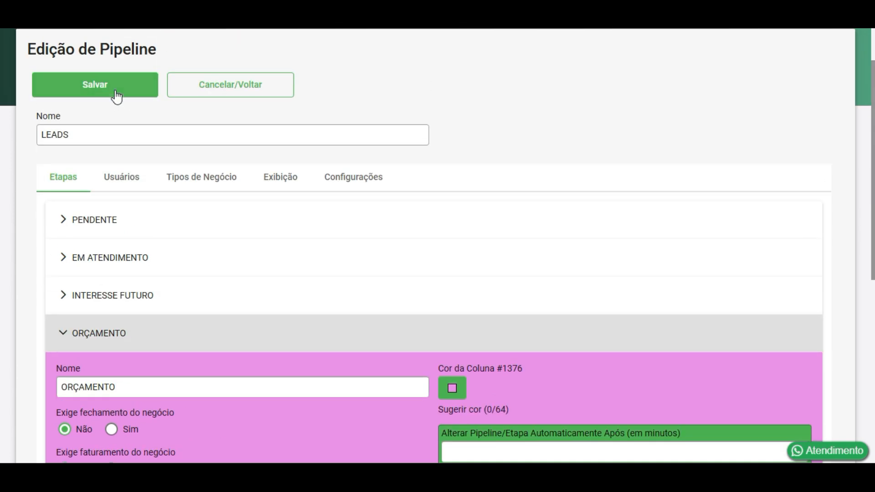
click(116, 96)
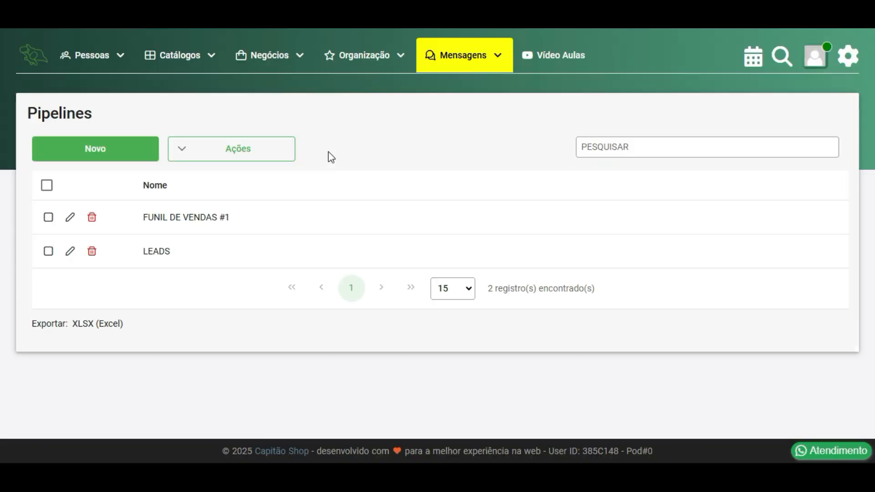
- Start a new deal in the PENDENTE stage of the LEADS board for the test customer, with the type VENDA ONLINE
mouse_move(287, 68)
click(318, 91)
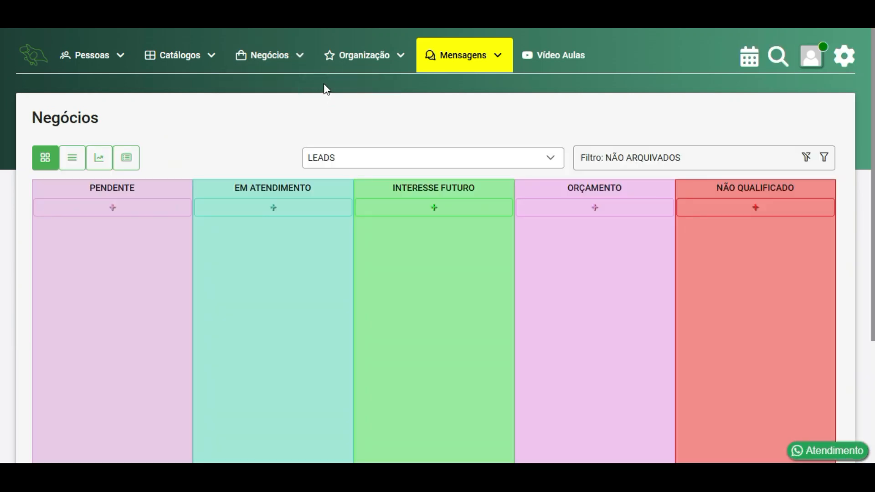
click(116, 209)
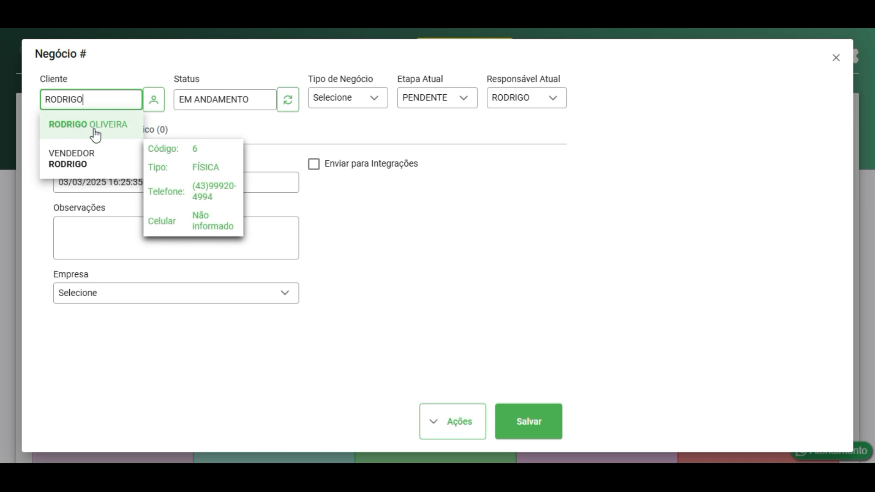
click(95, 133)
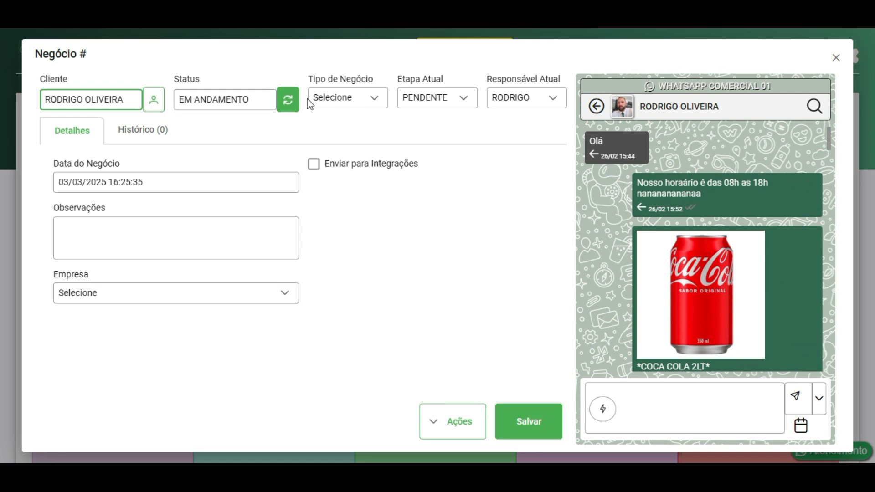
click(379, 103)
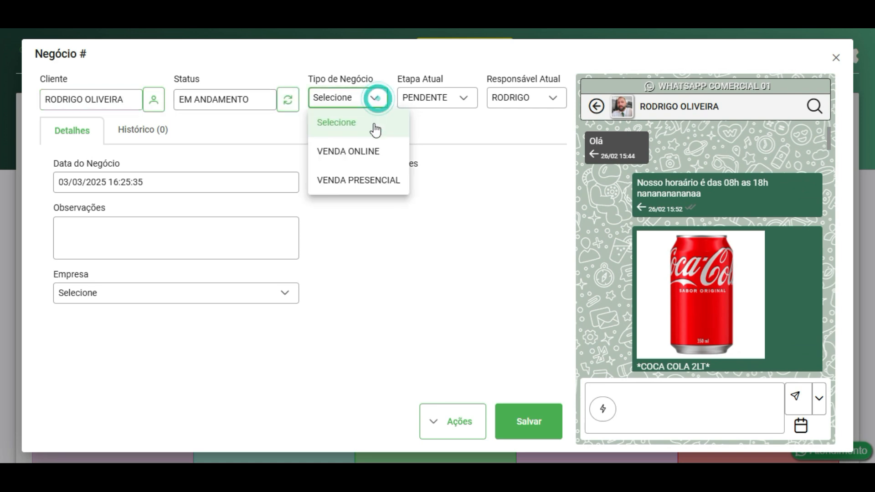
click(357, 152)
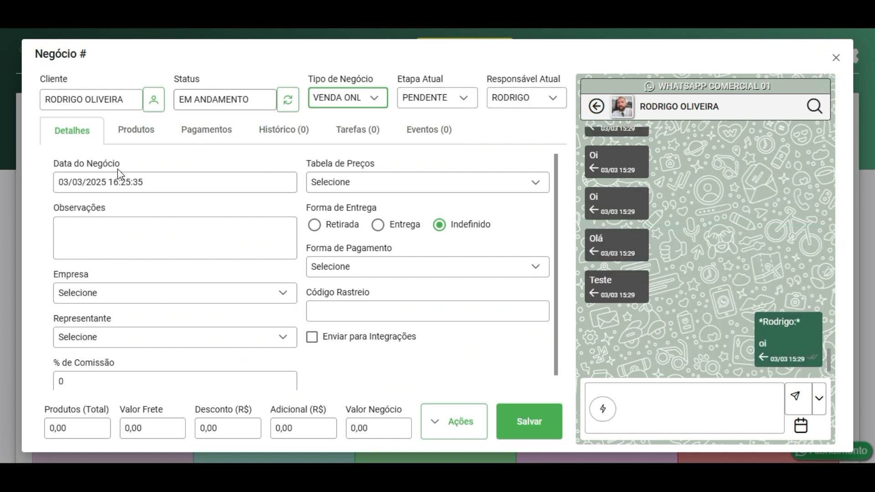
- Fill in the deal's observation as TESTE, the company as XPTO INDUSTRIA E COMÉRCIO LTDA, and sales representative 1
click(79, 232)
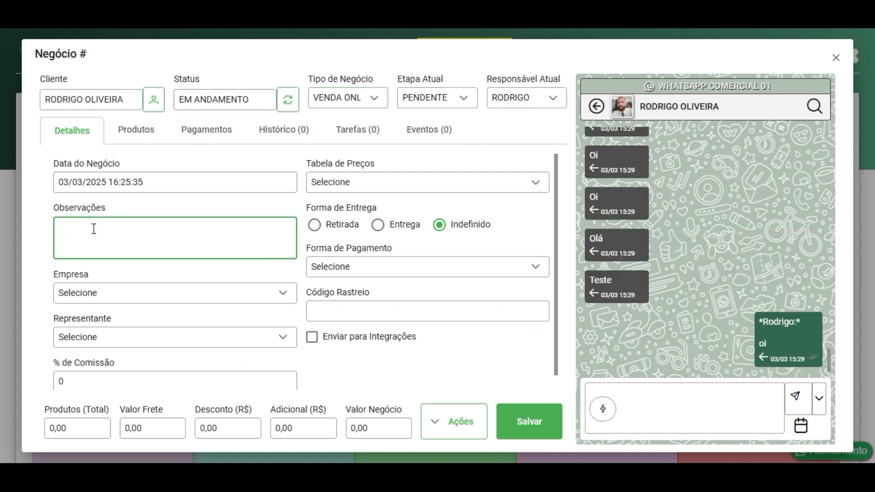
click(109, 293)
click(105, 350)
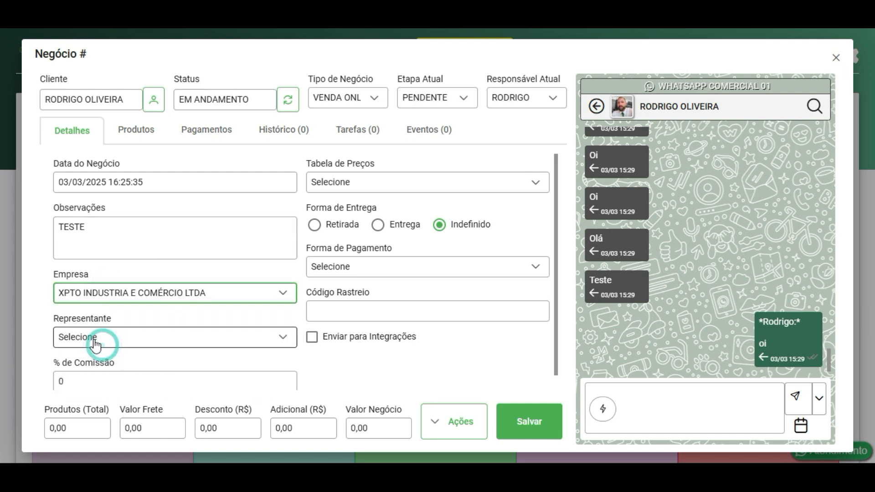
click(94, 345)
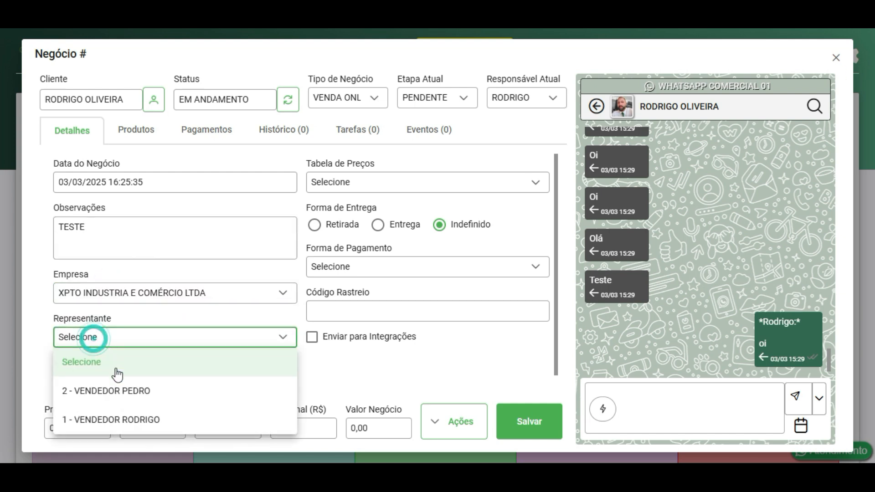
click(138, 419)
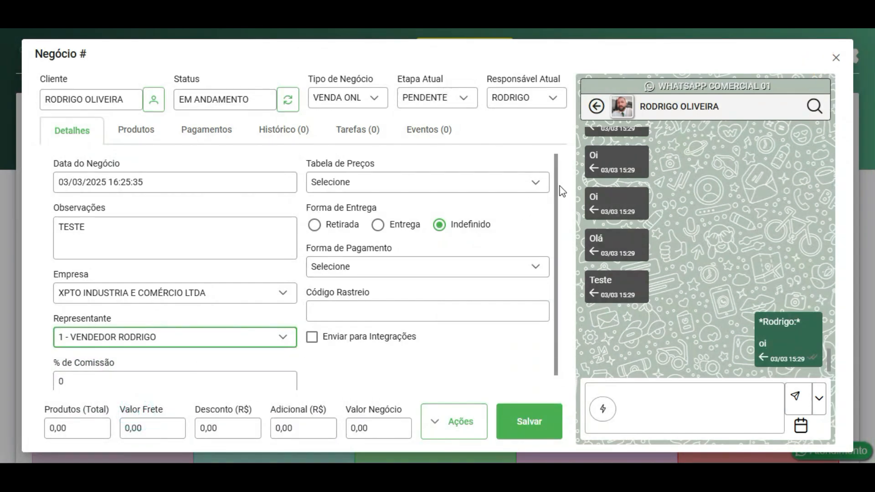
- Set the deal's price table to PREÇO DE VENDA and save the deal
drag(555, 188, 558, 194)
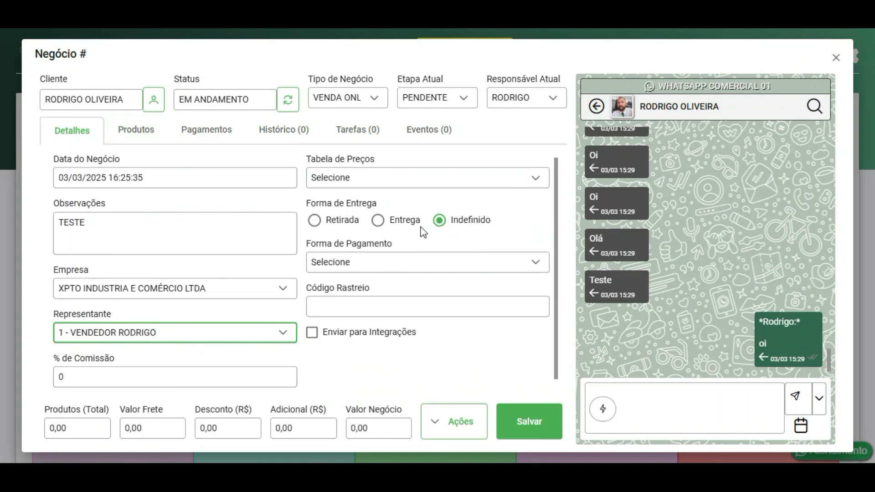
click(360, 178)
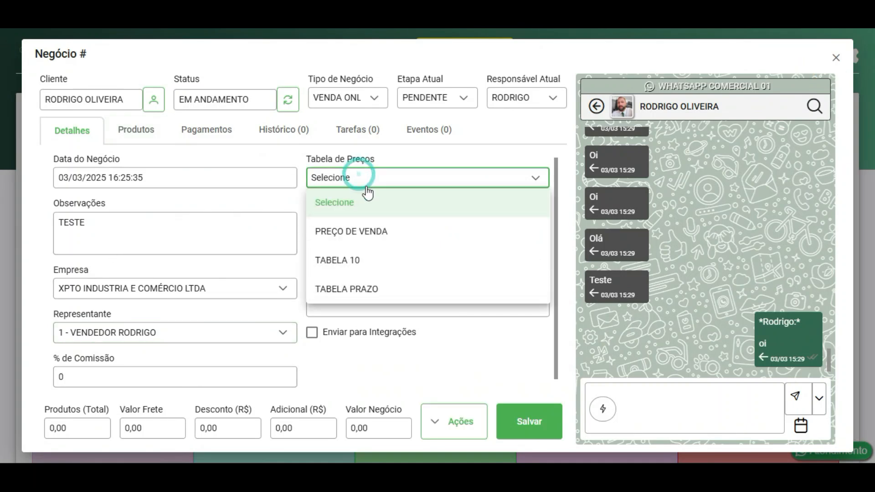
click(374, 233)
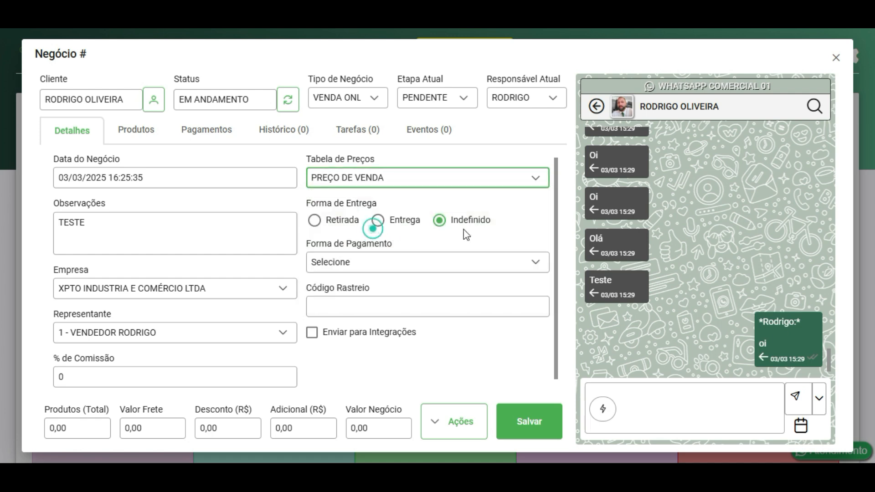
click(525, 425)
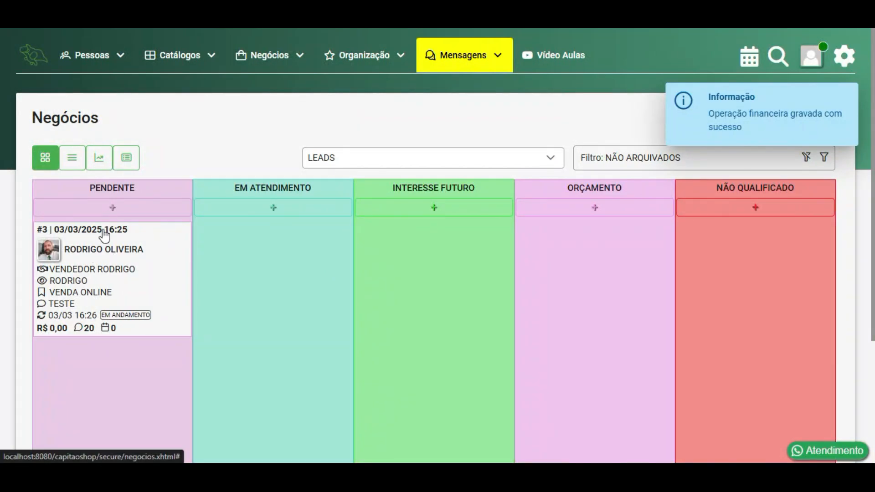
- Move the new LEADS deal from PENDENTE to EM ATENDIMENTO and on to INTERESSE FUTURO
drag(102, 256, 274, 258)
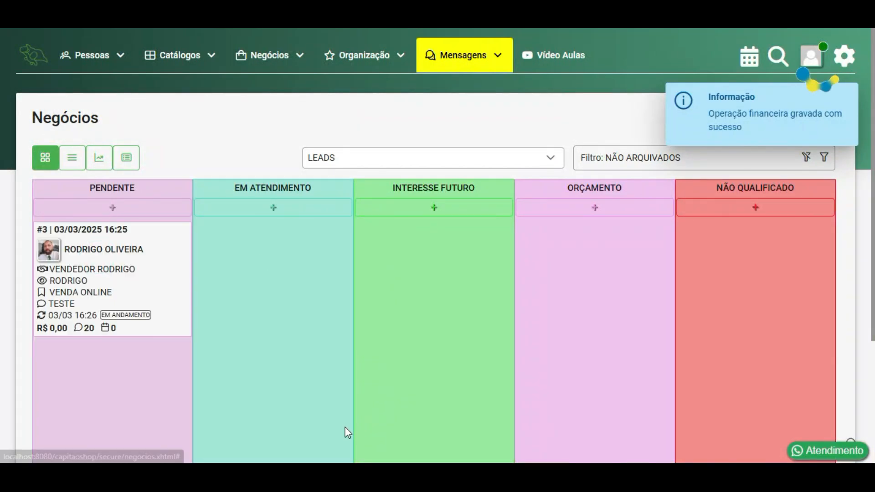
drag(299, 295, 444, 280)
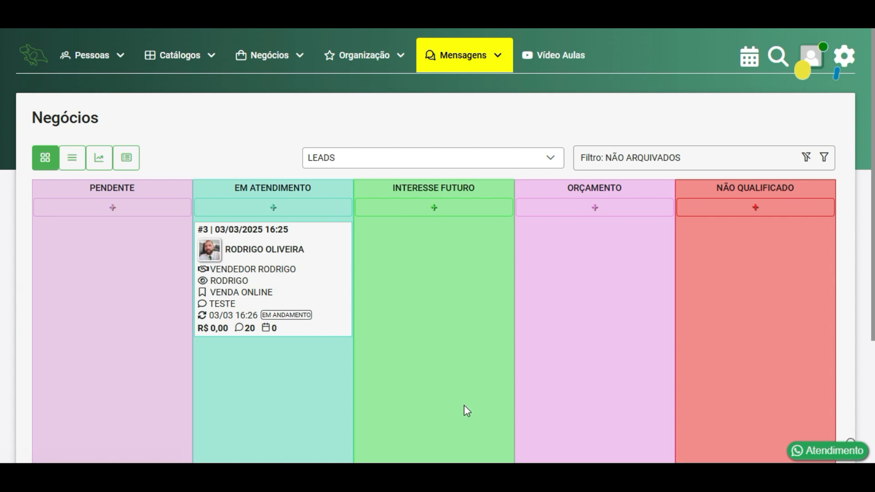
- Permanently delete the old deal in the ORÇAMENTO stage of FUNIL DE VENDAS #1
click(354, 157)
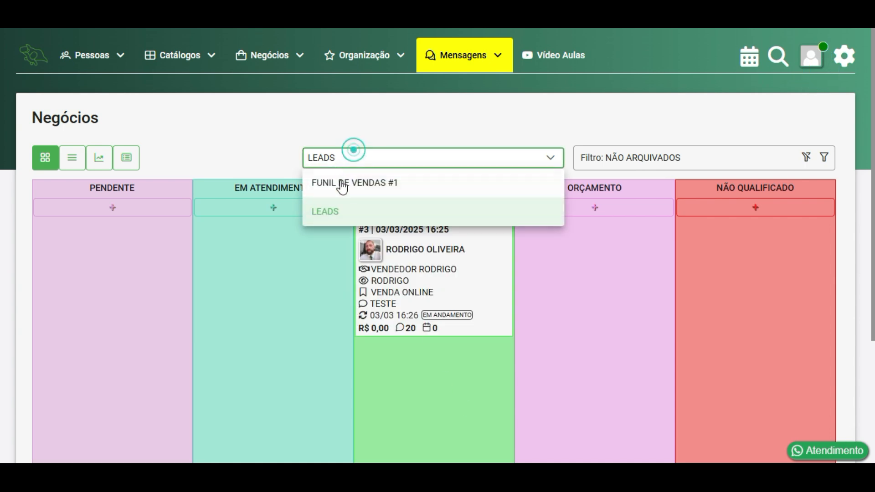
click(358, 184)
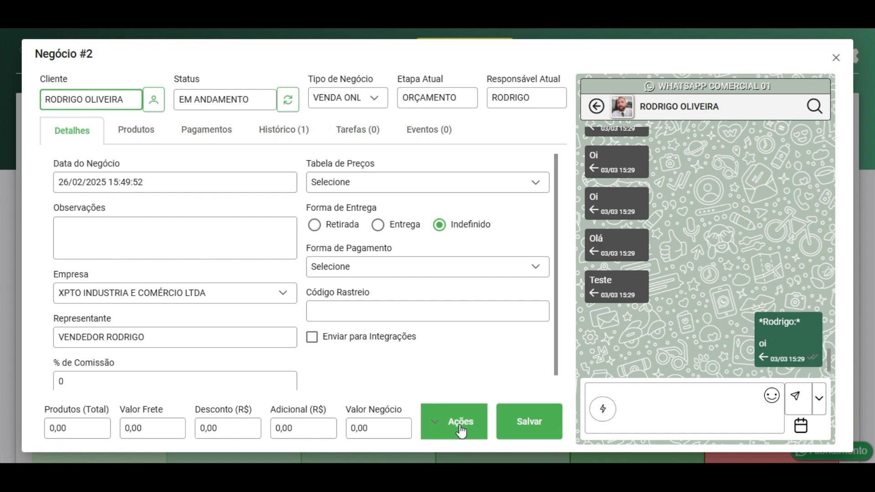
click(460, 428)
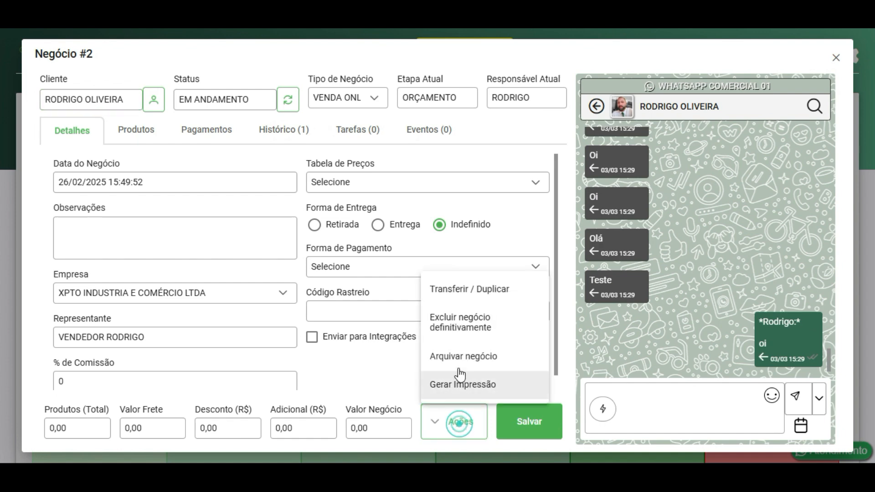
click(474, 327)
click(513, 272)
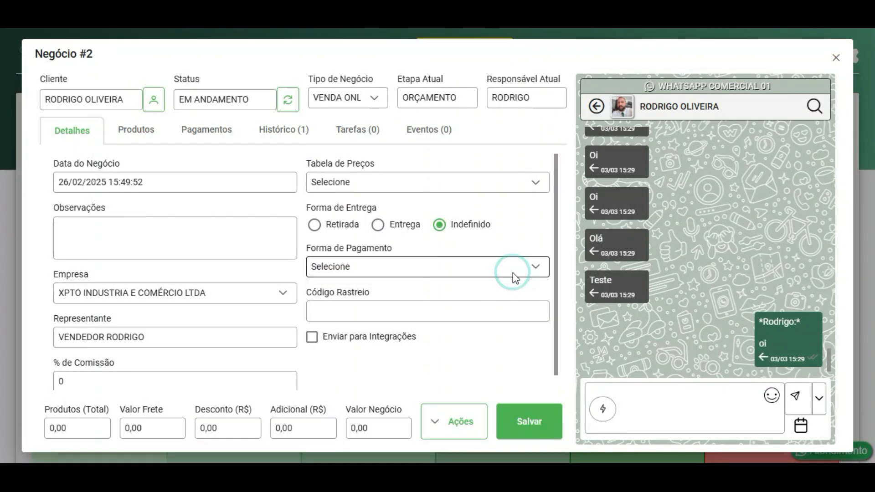
- Return to the LEADS board and move the test deal from INTERESSE FUTURO to ORÇAMENTO
click(418, 163)
click(331, 208)
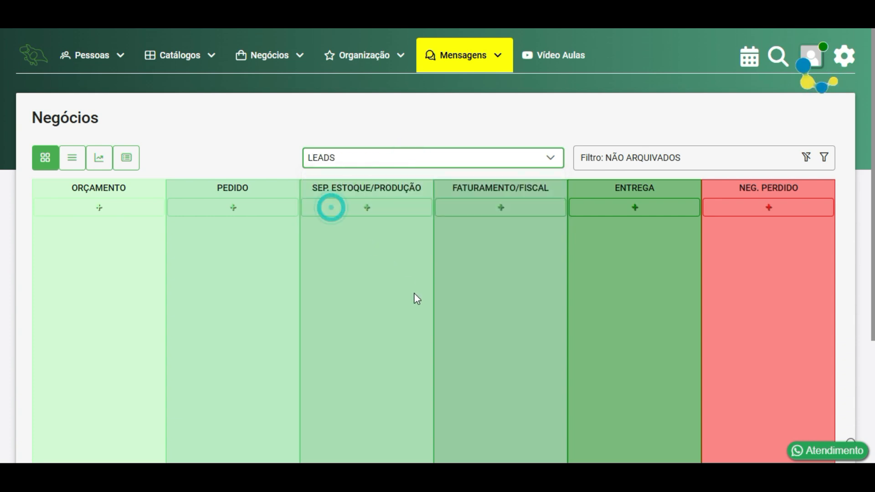
drag(429, 274, 605, 278)
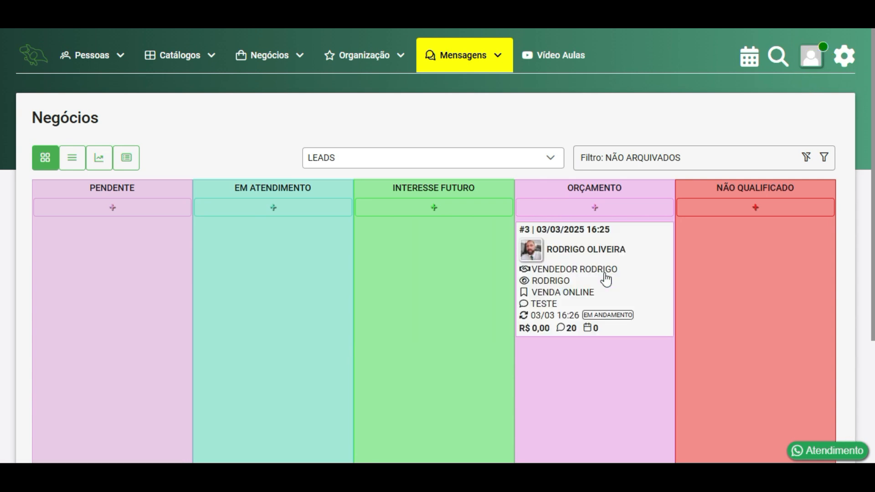
- Open the duplicated deal in FUNIL DE VENDAS #1, check its details and history including movements, and close it
click(508, 163)
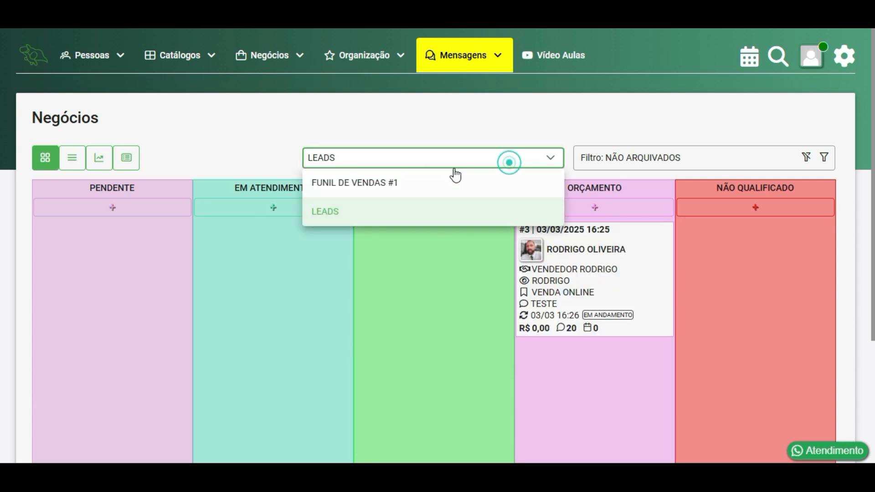
click(378, 187)
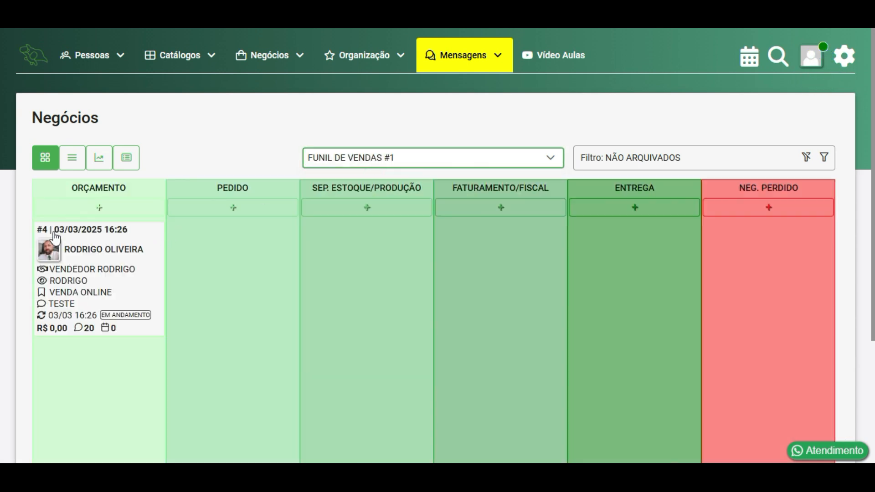
click(101, 267)
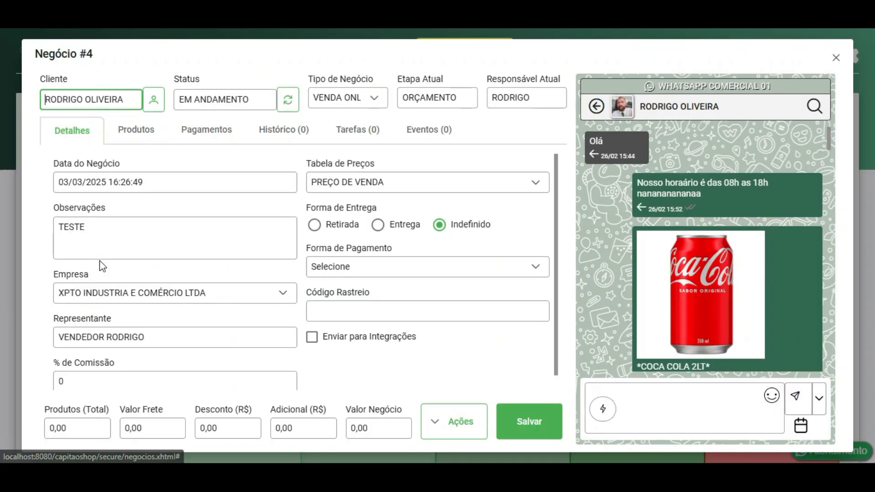
click(304, 131)
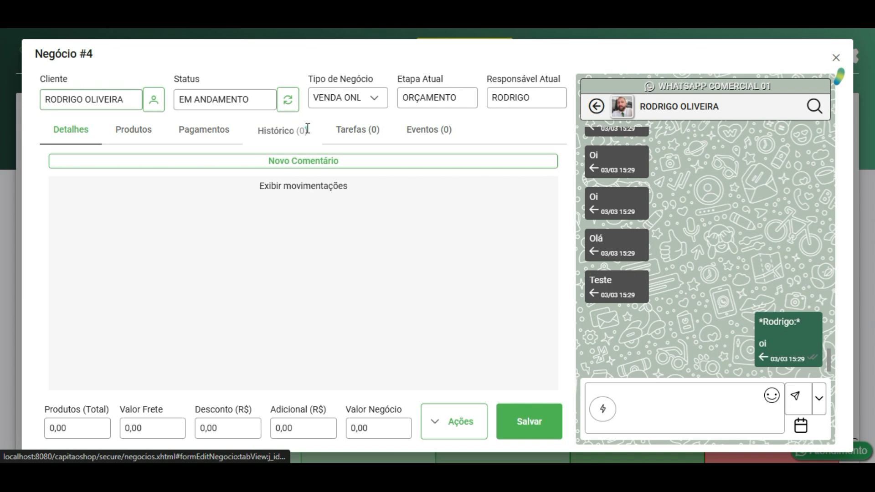
click(315, 188)
click(322, 188)
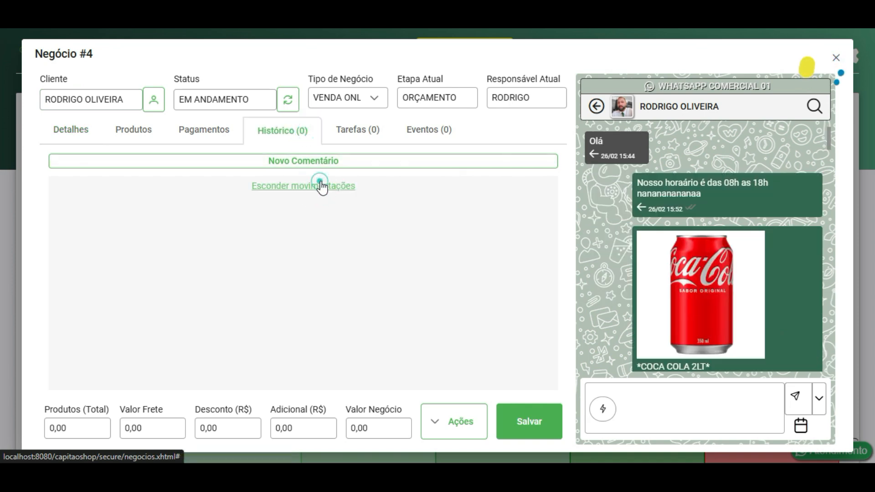
click(837, 57)
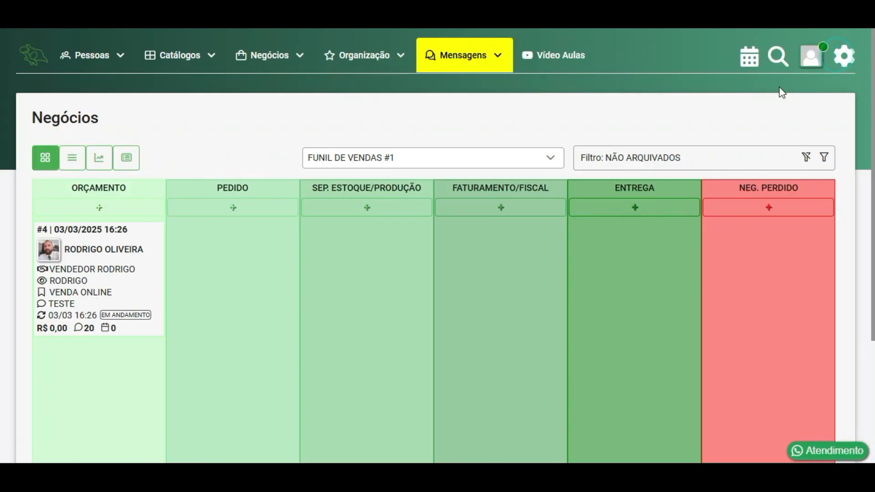